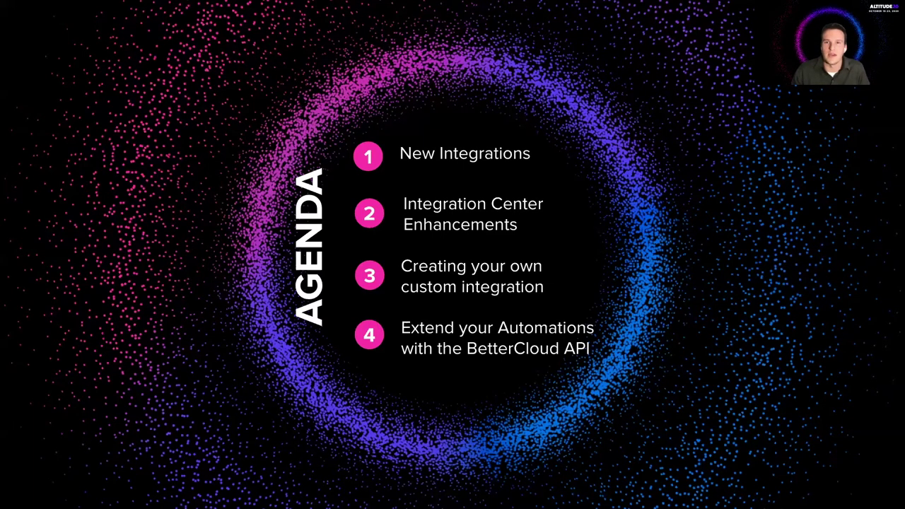
# - Advance the slideshow past the Custom Integration slide to the Integration Center page
pyautogui.press('Right')
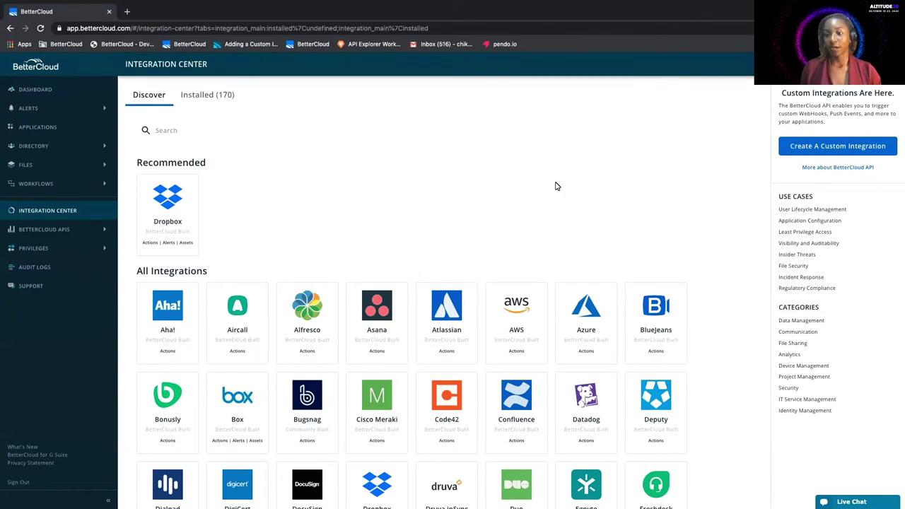
# - Open BetterCloud's Integration Center from the sidebar
pyautogui.click(31, 210)
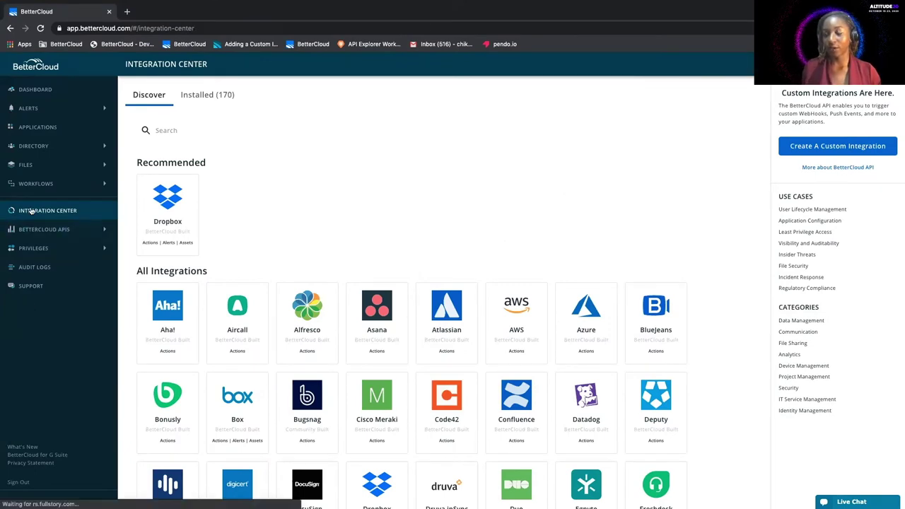
# - Start a custom integration named 'Altitude Integration' with the Workplace by FB logo
pyautogui.click(822, 149)
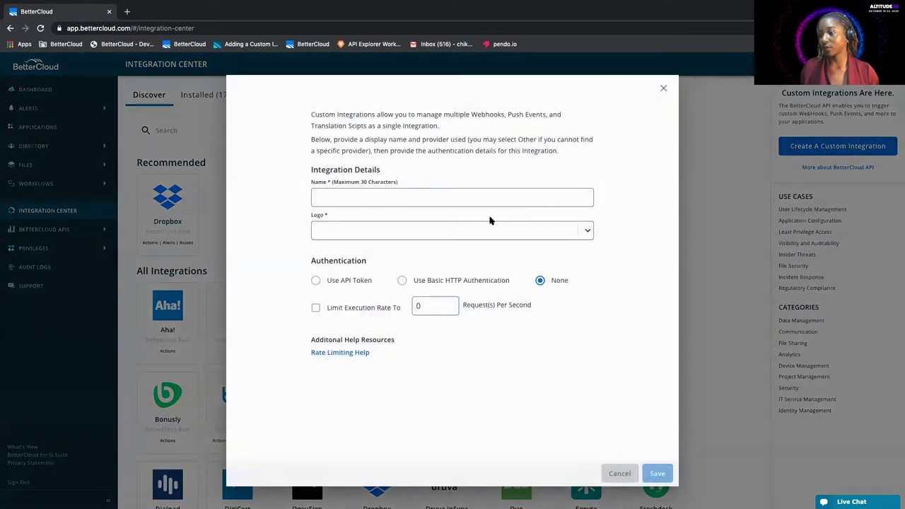
pyautogui.write('Al')
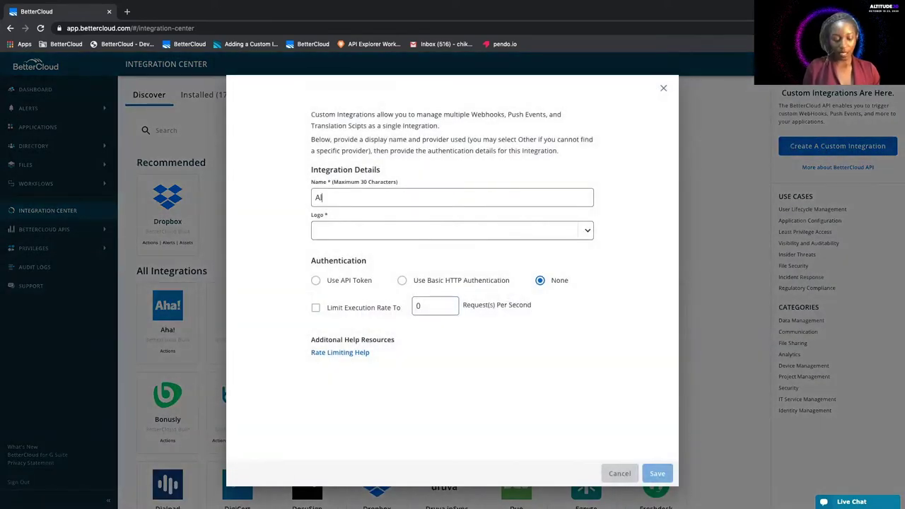
pyautogui.write('titude Int')
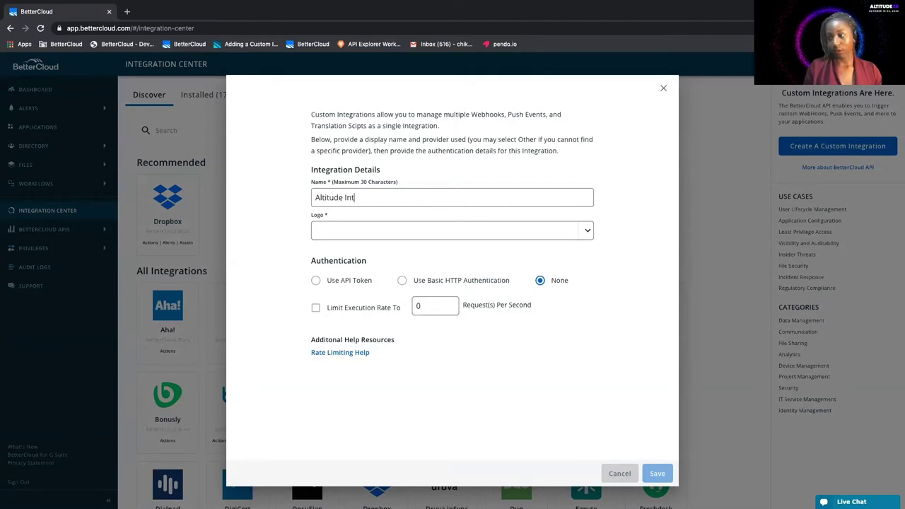
pyautogui.write('egration')
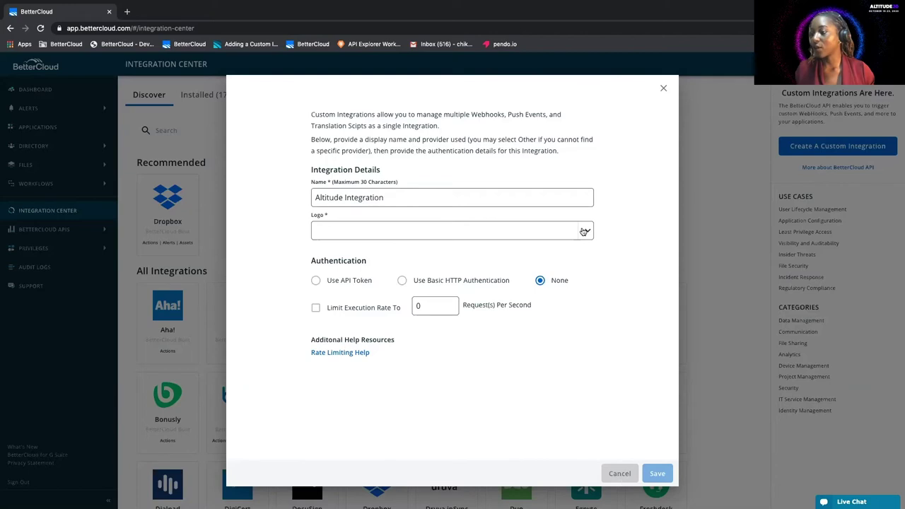
pyautogui.click(584, 232)
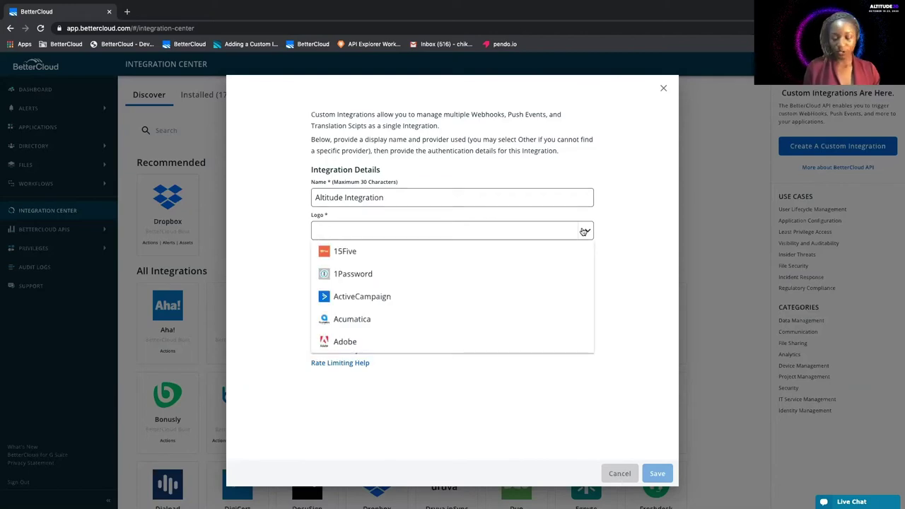
pyautogui.write('ot')
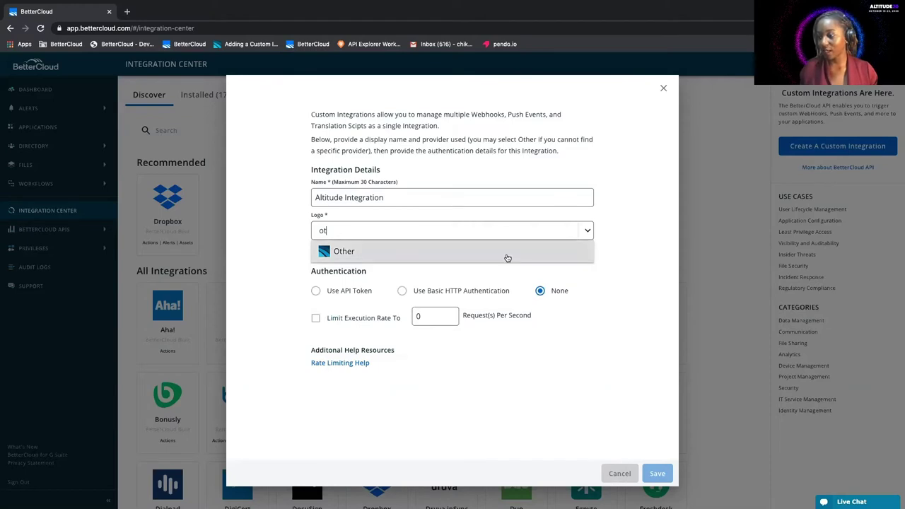
pyautogui.press('BackSpace')
pyautogui.press('BackSpace')
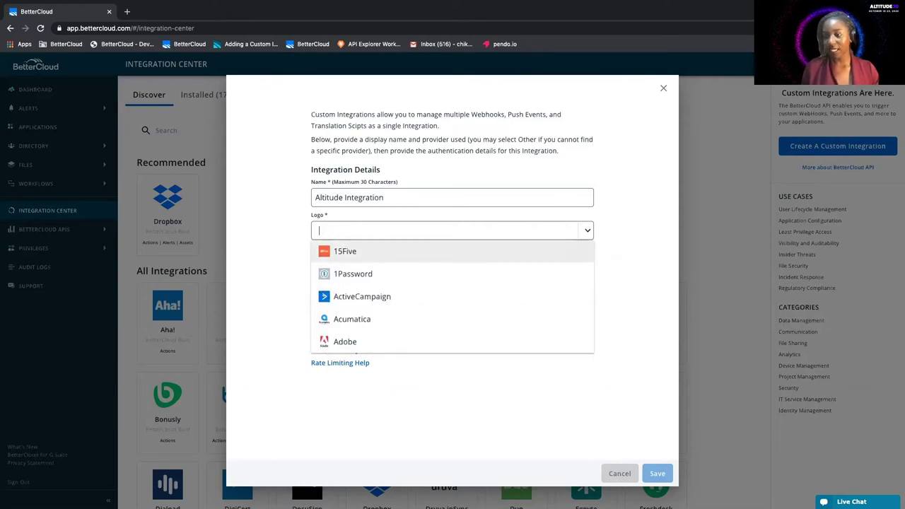
pyautogui.write('w')
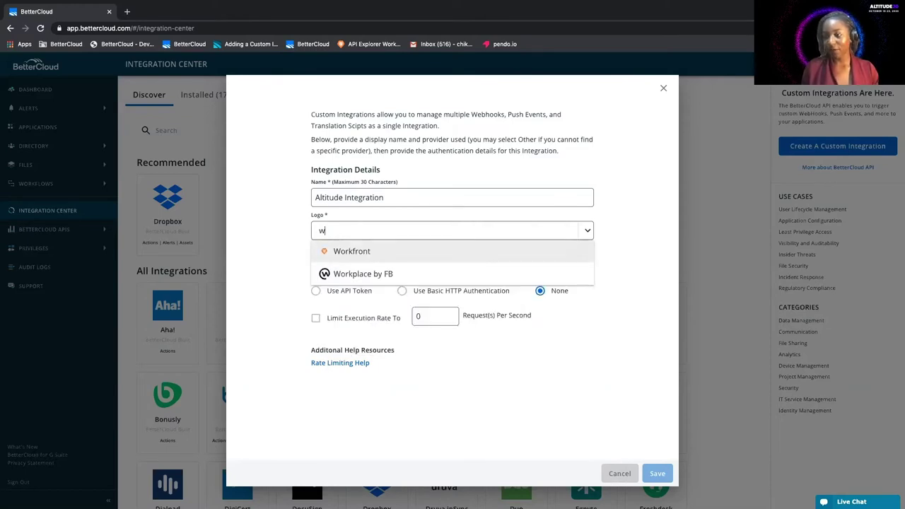
pyautogui.click(430, 277)
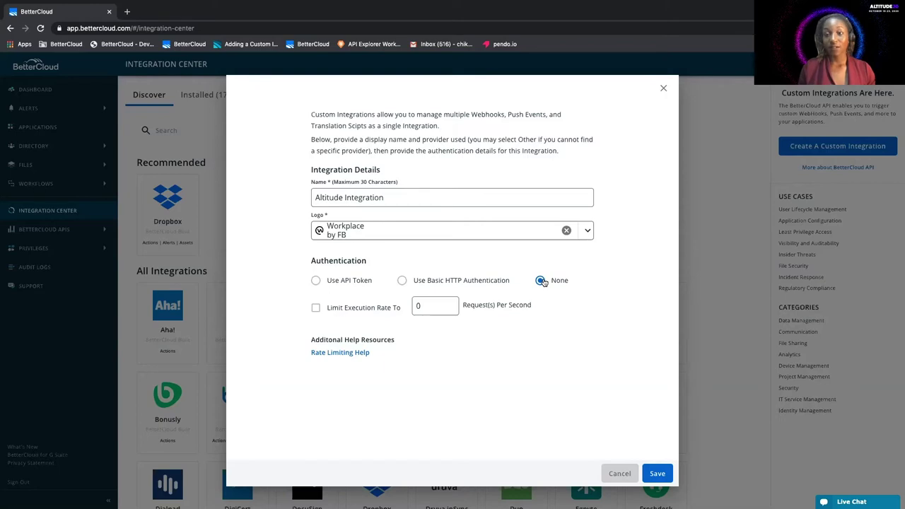
# - Use API token authentication with key Authorization and the bearer token, then save
pyautogui.click(317, 283)
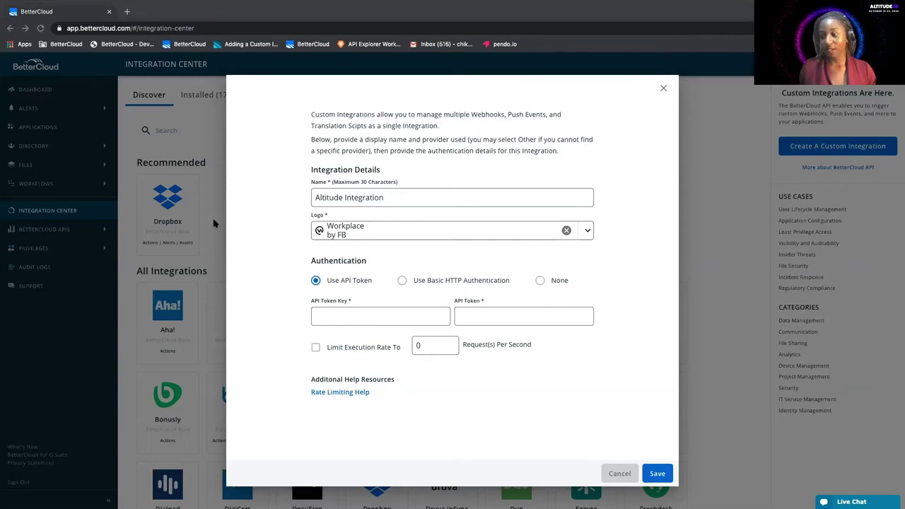
pyautogui.click(349, 330)
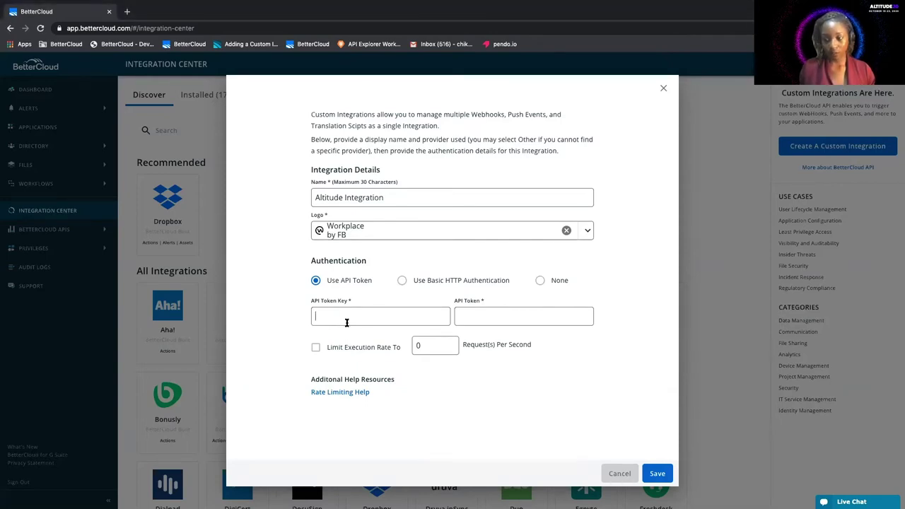
pyautogui.press('super+v')
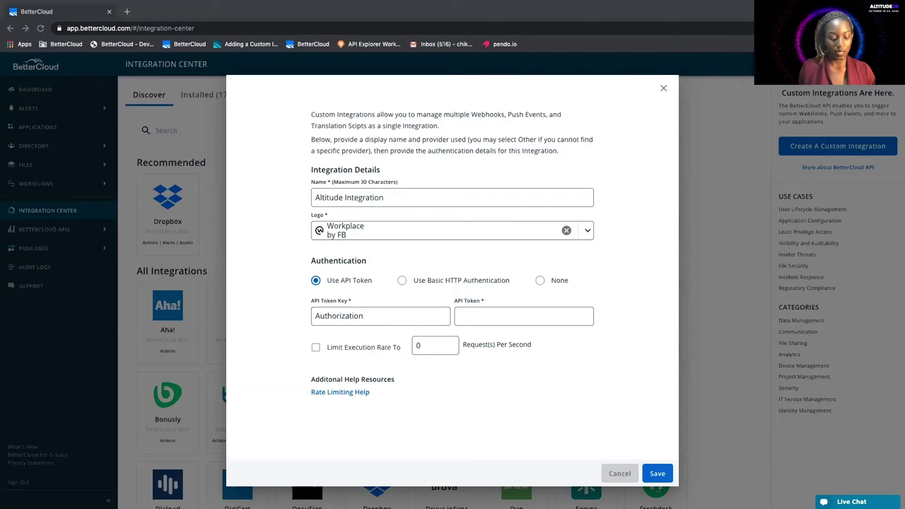
pyautogui.click(497, 318)
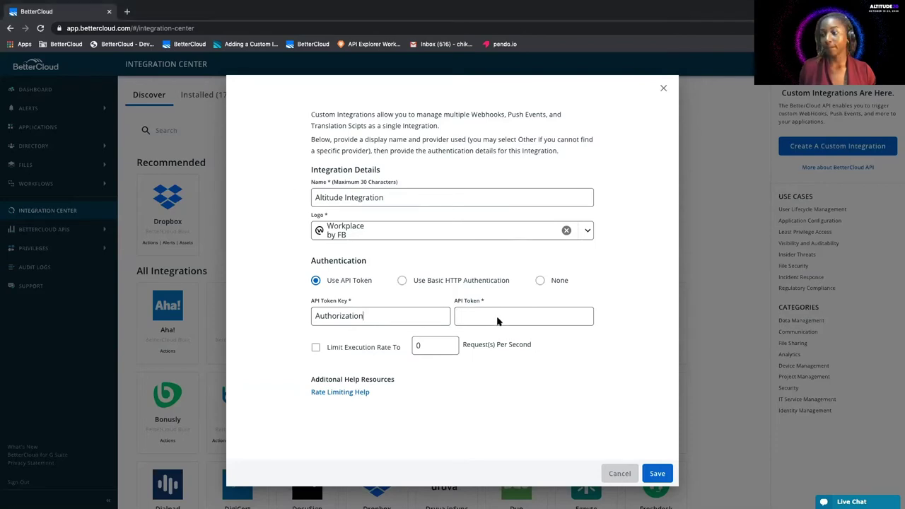
pyautogui.hotkey('ctrl', 'v')
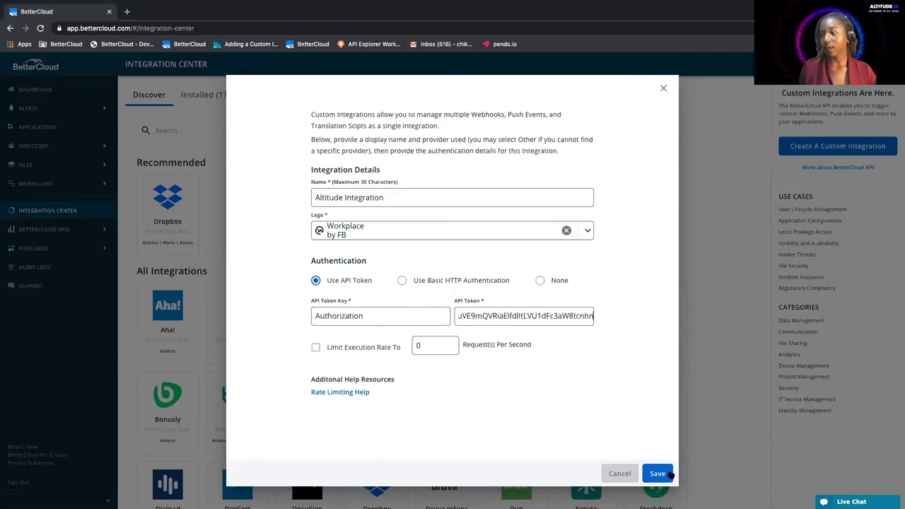
pyautogui.click(658, 474)
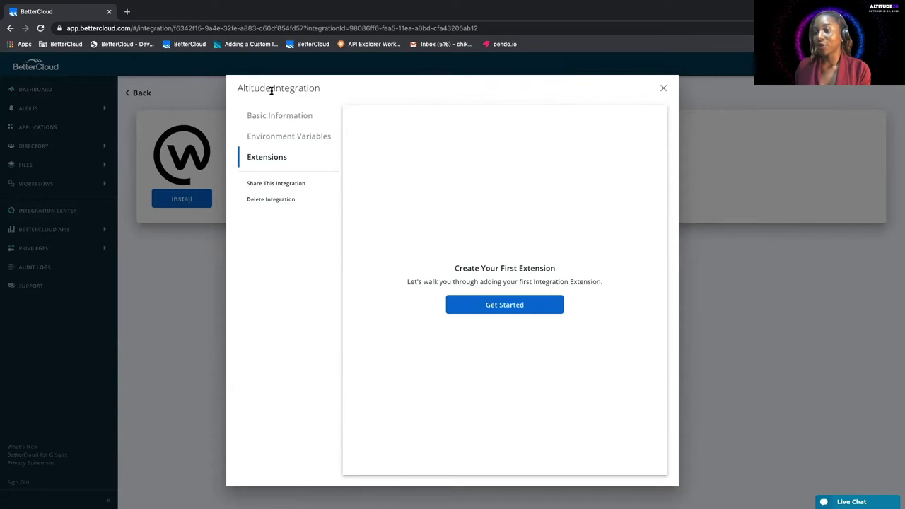
# - Review Basic Information and Environment Variables, then begin a new extension under Extensions
pyautogui.click(282, 115)
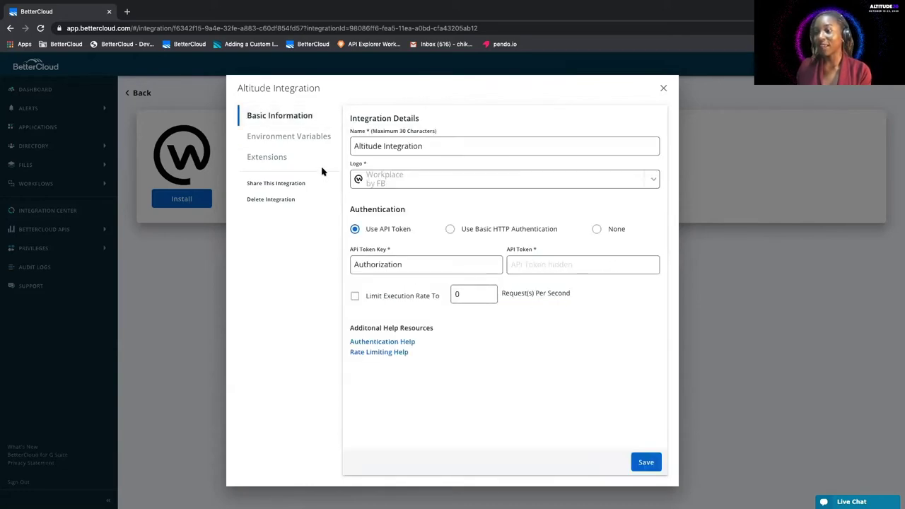
pyautogui.click(307, 138)
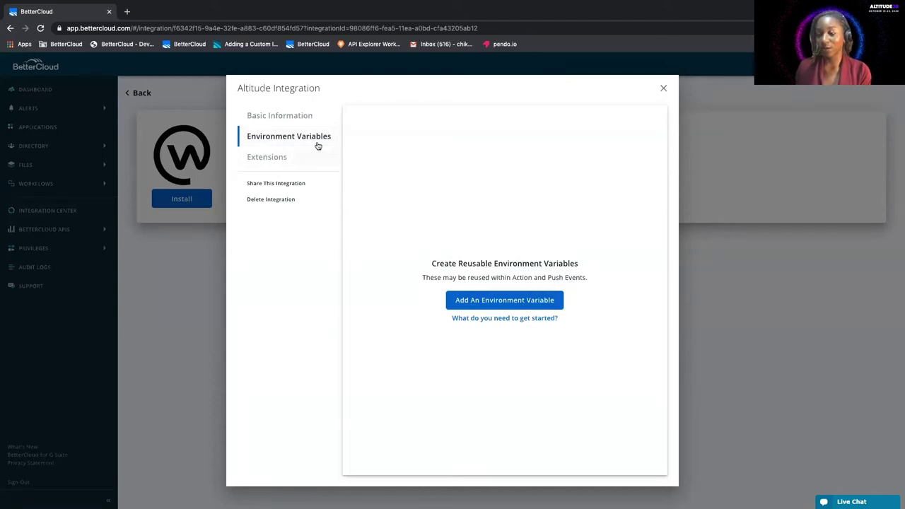
pyautogui.click(286, 162)
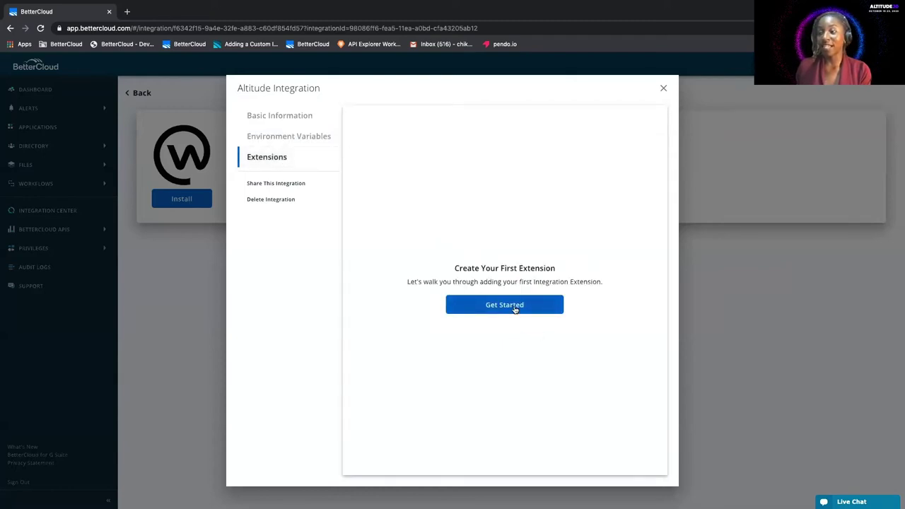
pyautogui.click(514, 309)
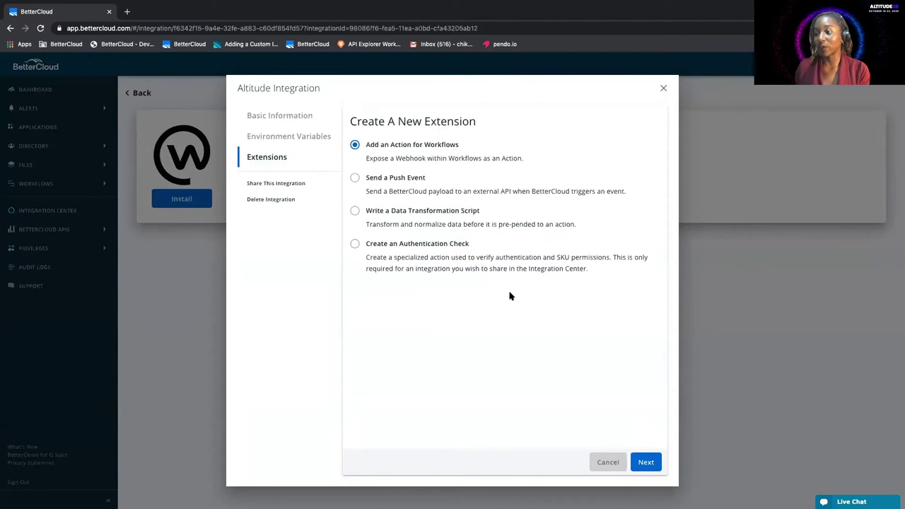
# - Create data transformation script 'Create User | Pre Request' from the Action Pre-Request Script template
pyautogui.click(415, 215)
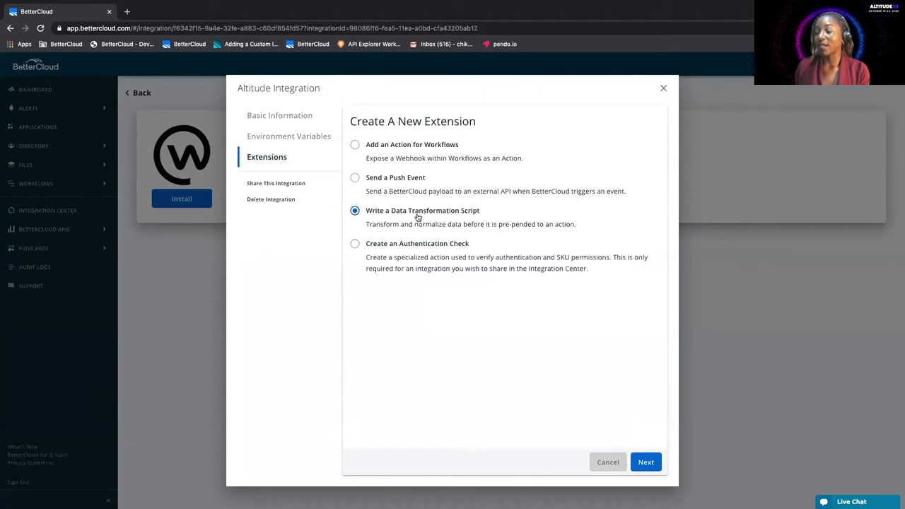
pyautogui.click(644, 463)
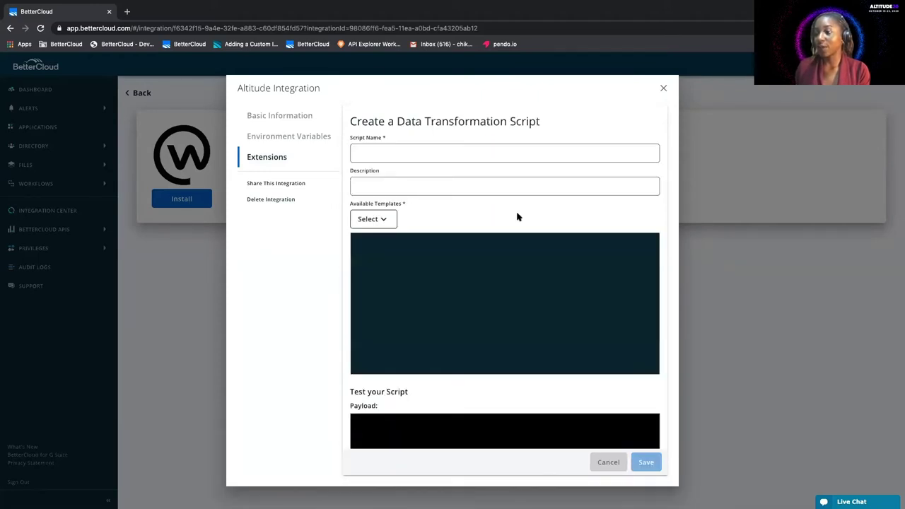
pyautogui.write('C')
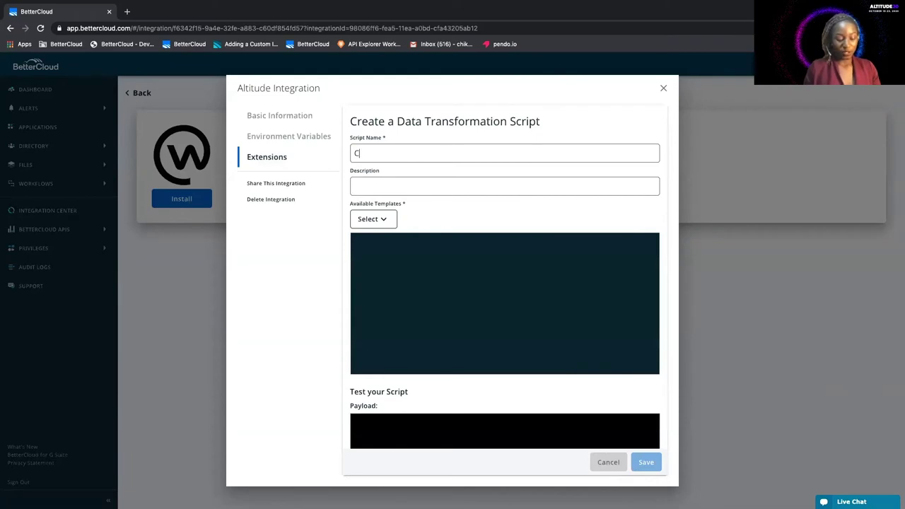
pyautogui.write('reate ')
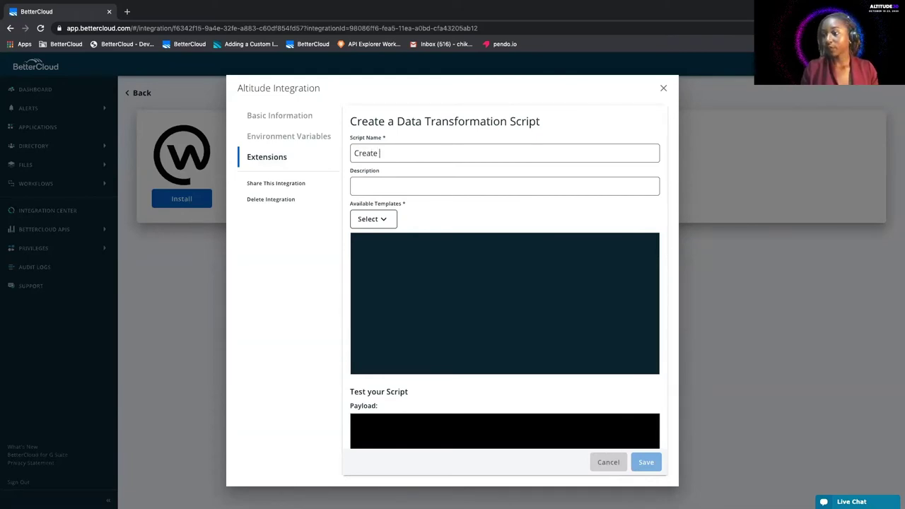
pyautogui.write('User | Pre Request')
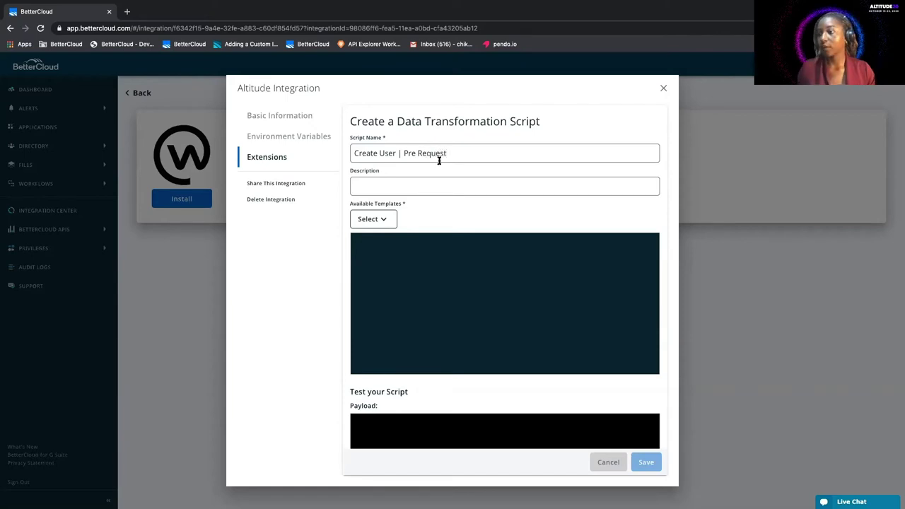
pyautogui.click(386, 220)
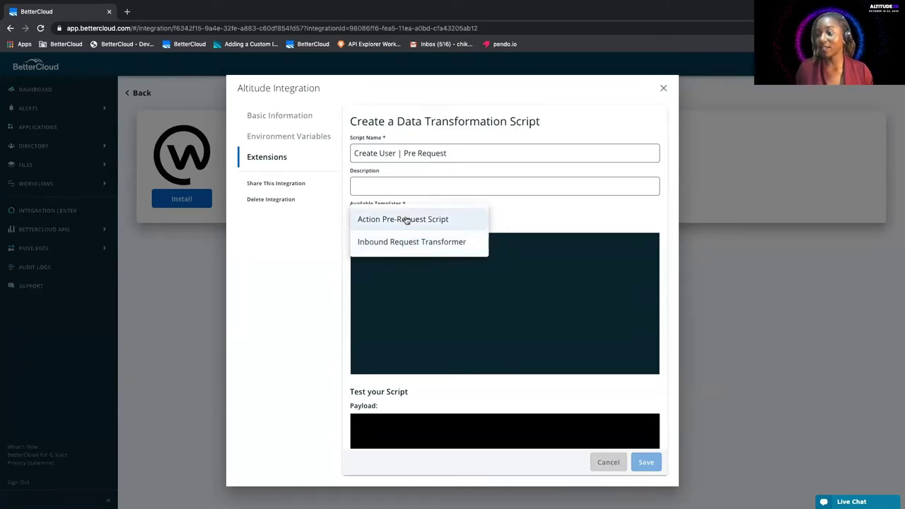
pyautogui.click(407, 221)
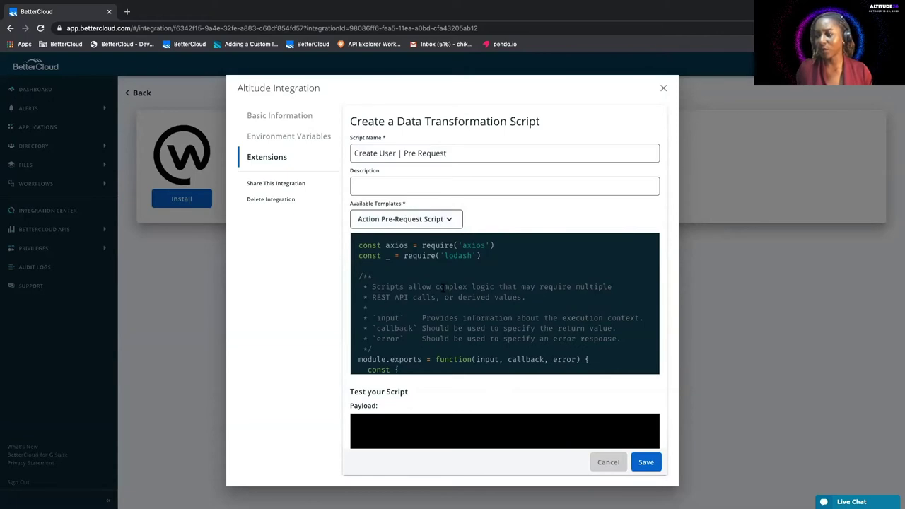
# - Replace the template code with the new script that adds the urn:scim schemas
pyautogui.scroll(-5, 444, 287)
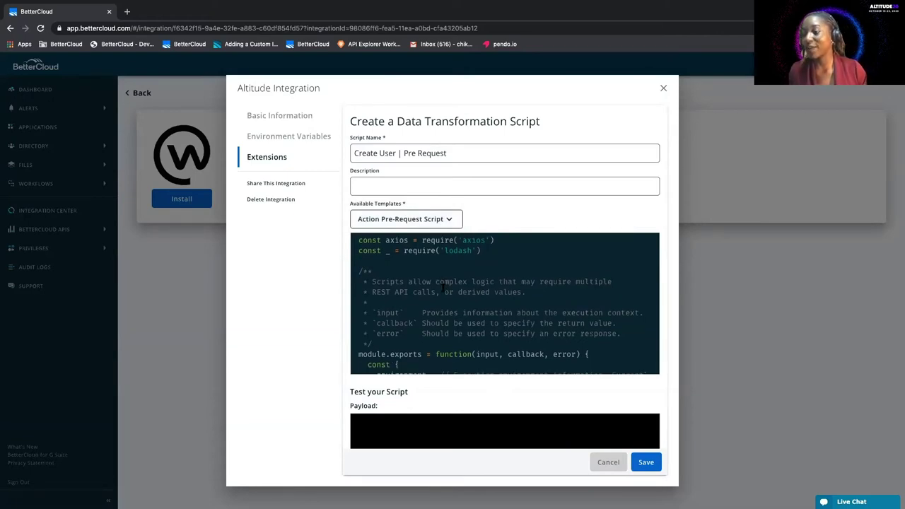
pyautogui.scroll(2, 444, 287)
pyautogui.scroll(1, 443, 286)
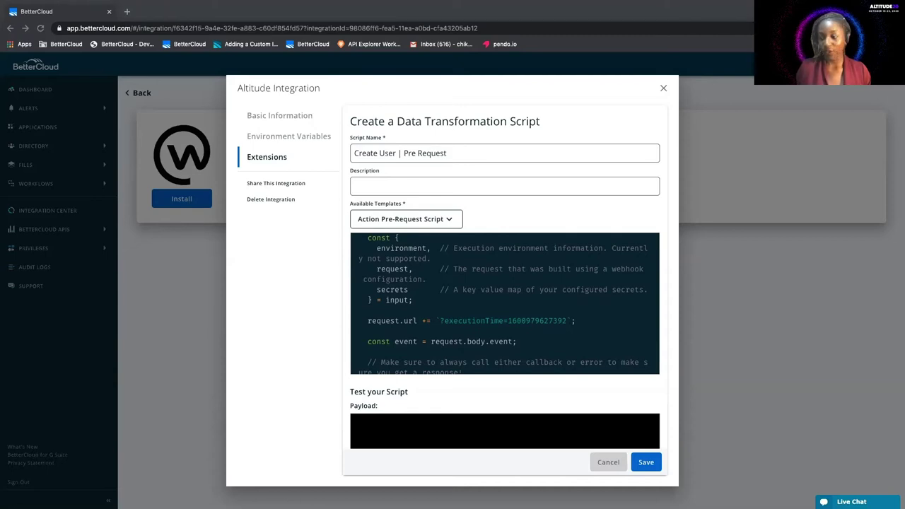
pyautogui.click(419, 303)
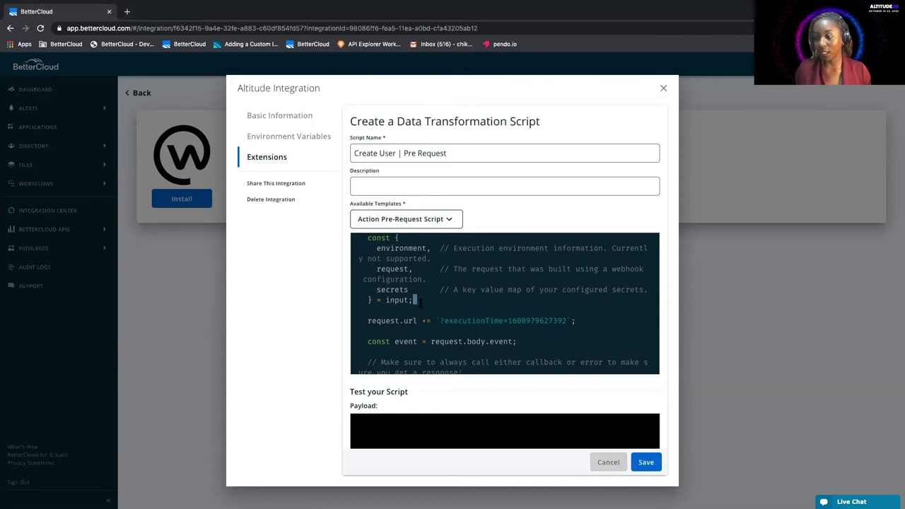
pyautogui.hotkey('ctrl', 'a')
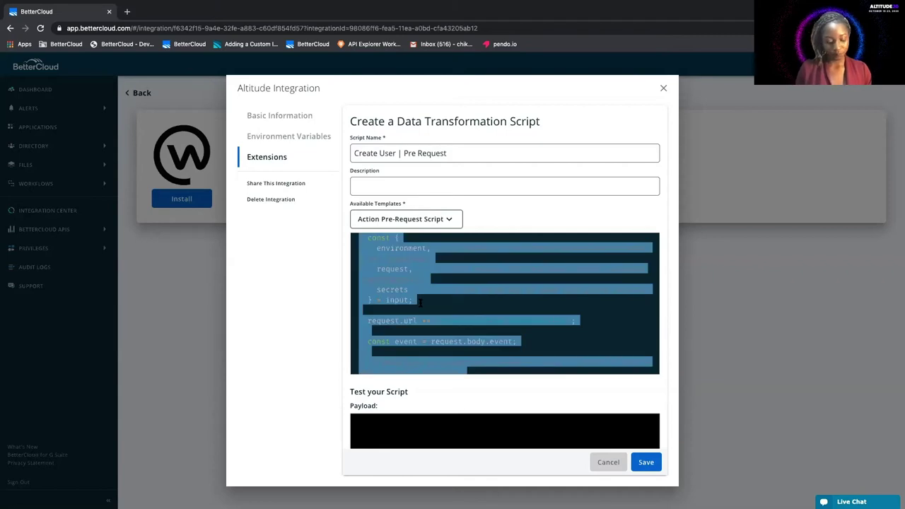
pyautogui.hotkey('ctrl', 'v')
pyautogui.scroll(2, 420, 303)
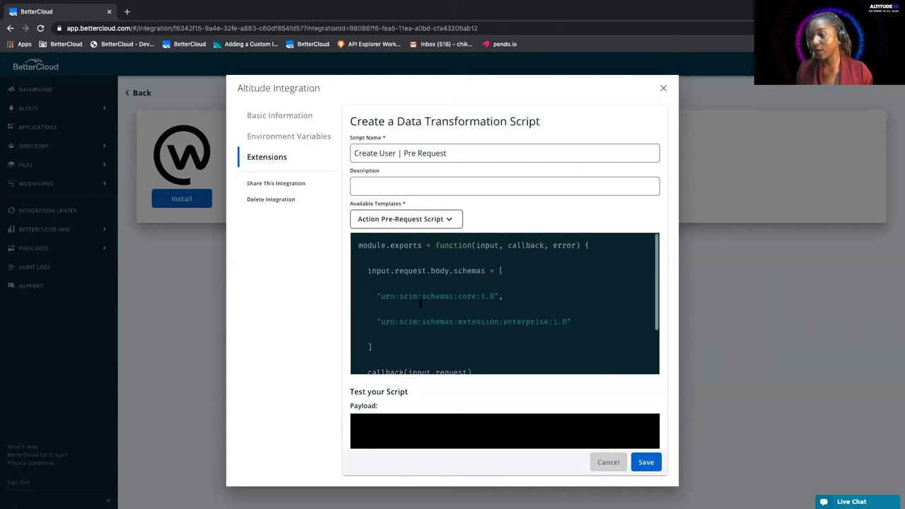
pyautogui.doubleClick(467, 270)
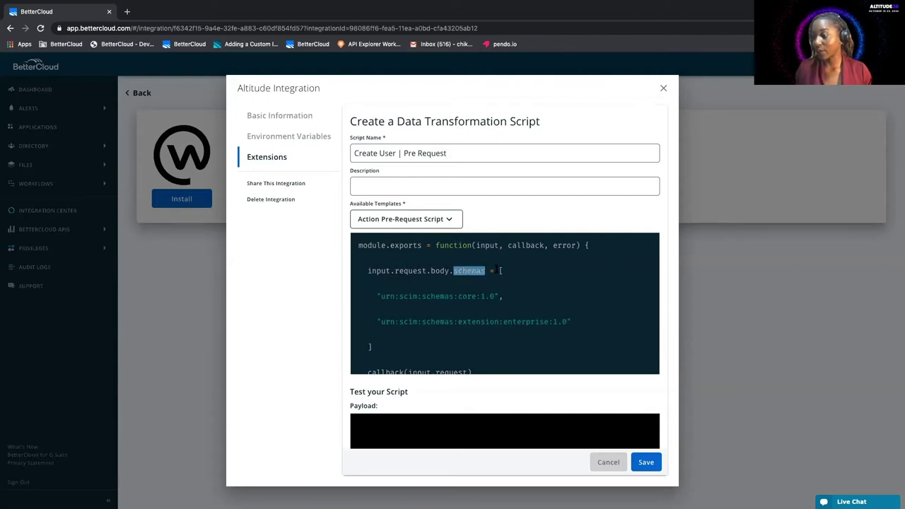
pyautogui.moveTo(498, 271); pyautogui.dragTo(383, 344)
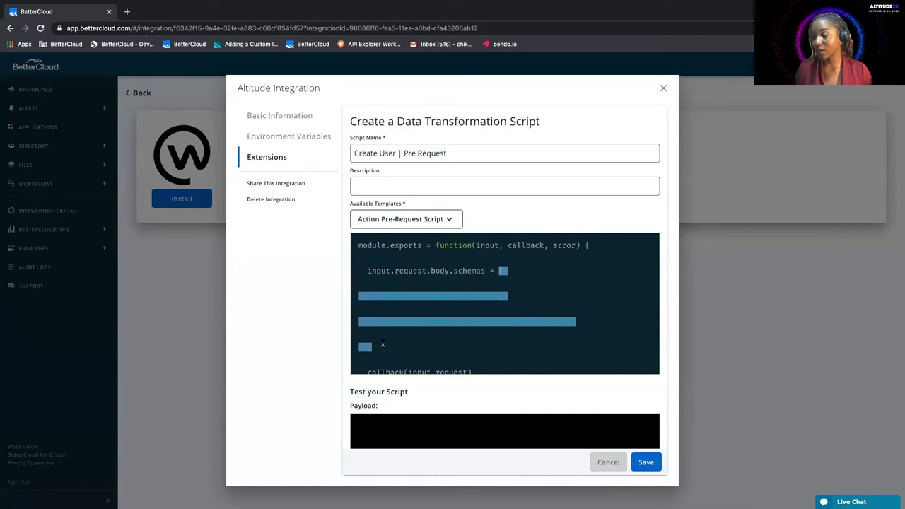
# - Run a test of the script and save it as an extension
pyautogui.scroll(-2, 443, 322)
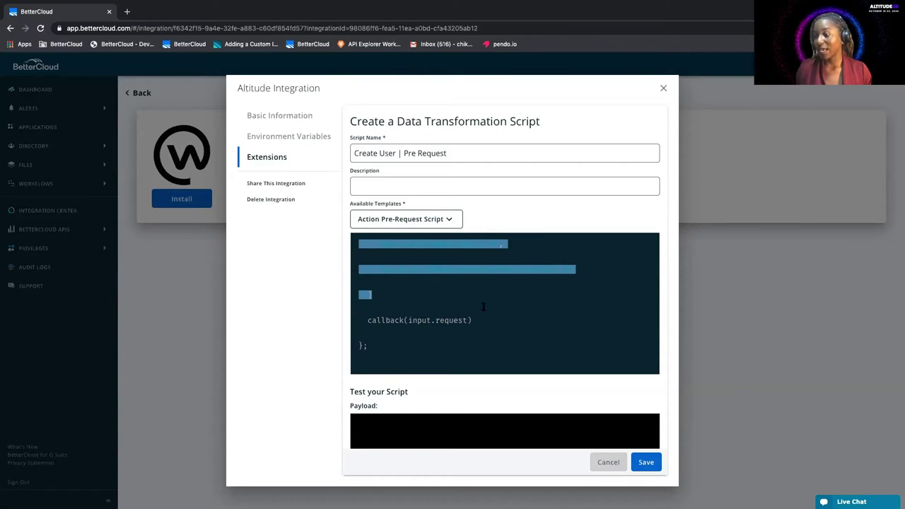
pyautogui.scroll(-1, 544, 390)
pyautogui.scroll(-1, 373, 424)
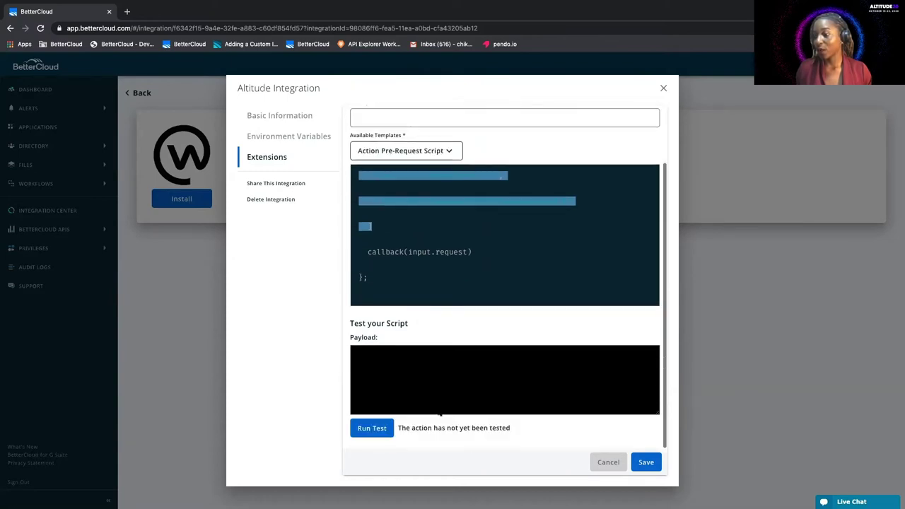
pyautogui.click(373, 429)
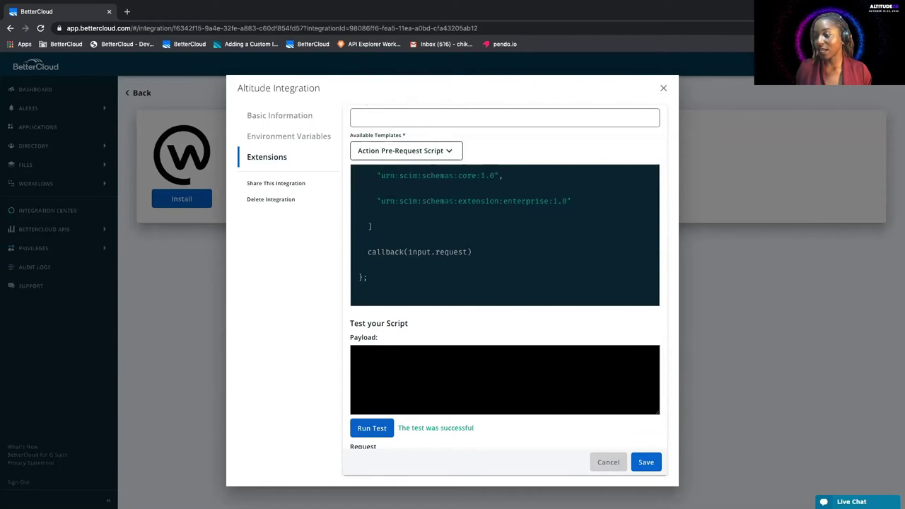
pyautogui.scroll(-5, 495, 410)
pyautogui.click(644, 462)
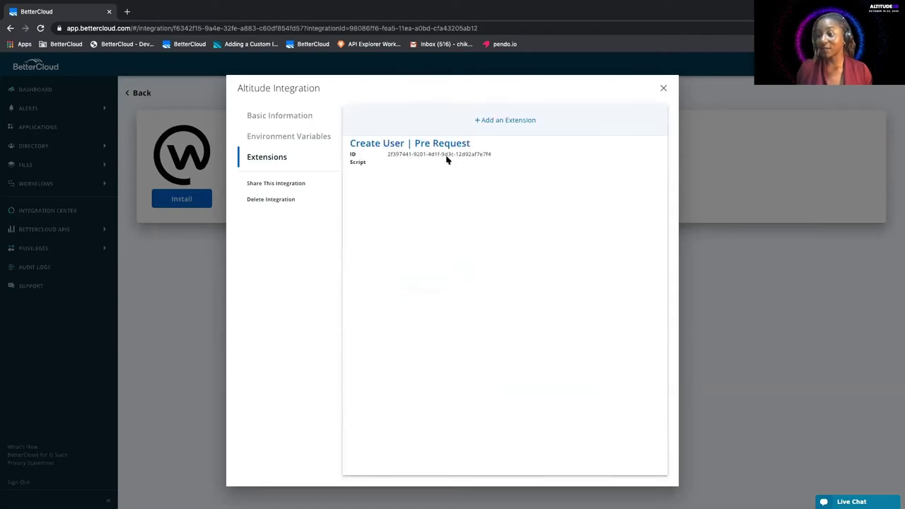
# - Add action 'Create User' described 'Create a new user in Workplace' using the pre-request script
pyautogui.click(510, 119)
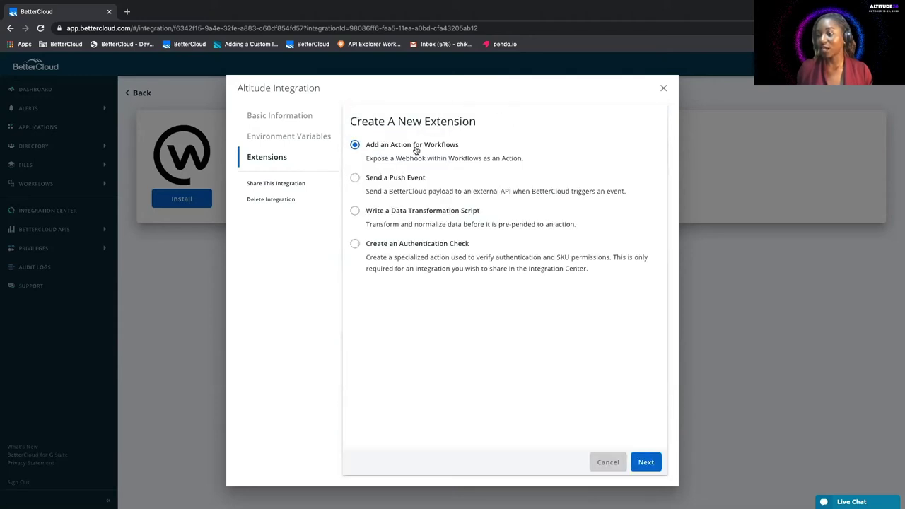
pyautogui.click(643, 461)
pyautogui.write('C')
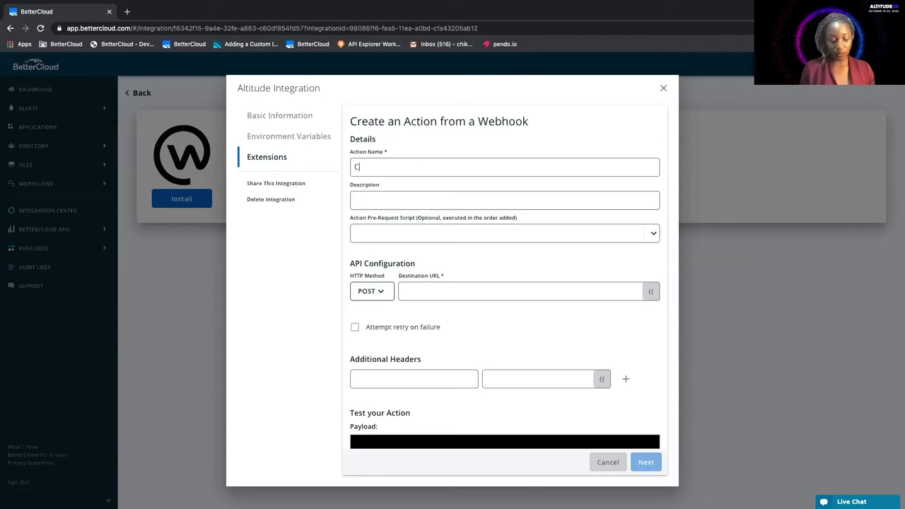
pyautogui.write('reate User')
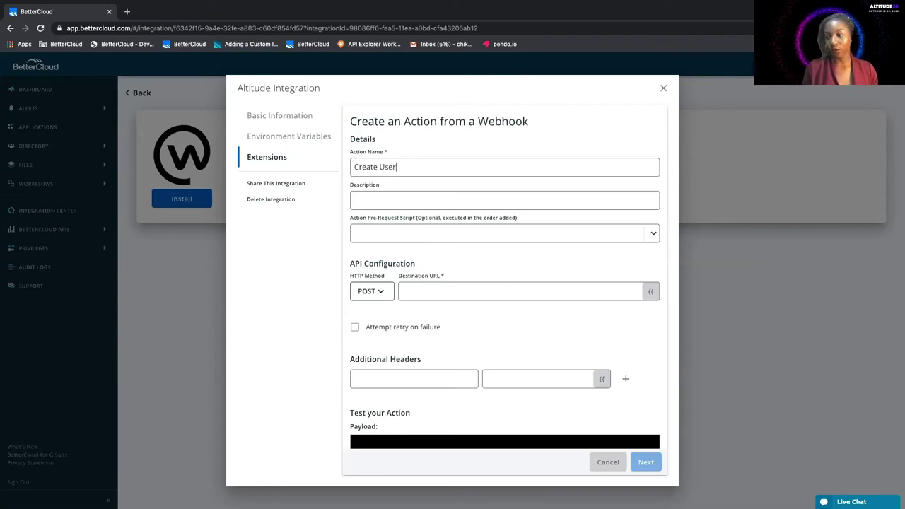
pyautogui.click(443, 196)
pyautogui.write('C')
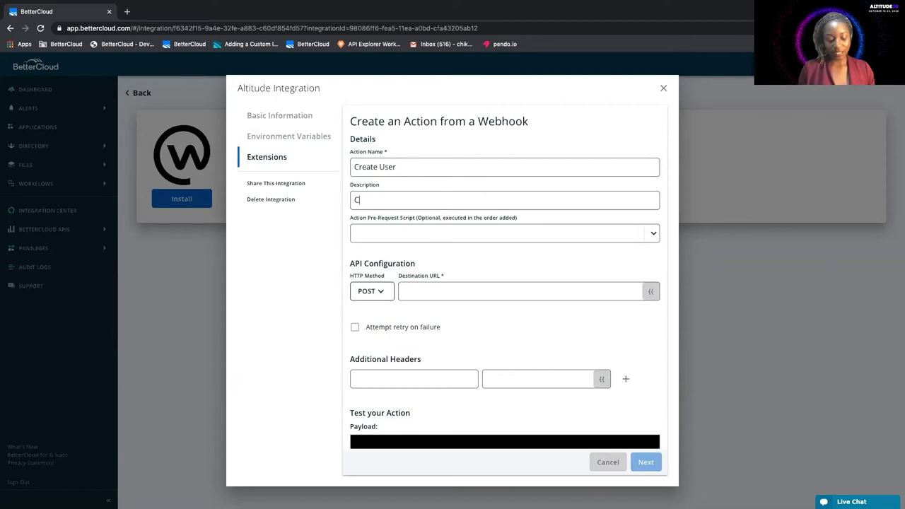
pyautogui.write('reate')
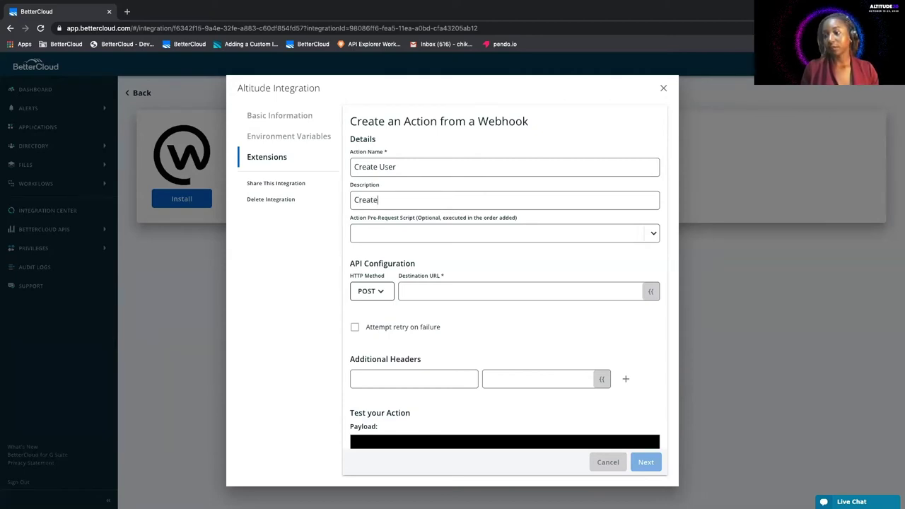
pyautogui.write(' a new user in')
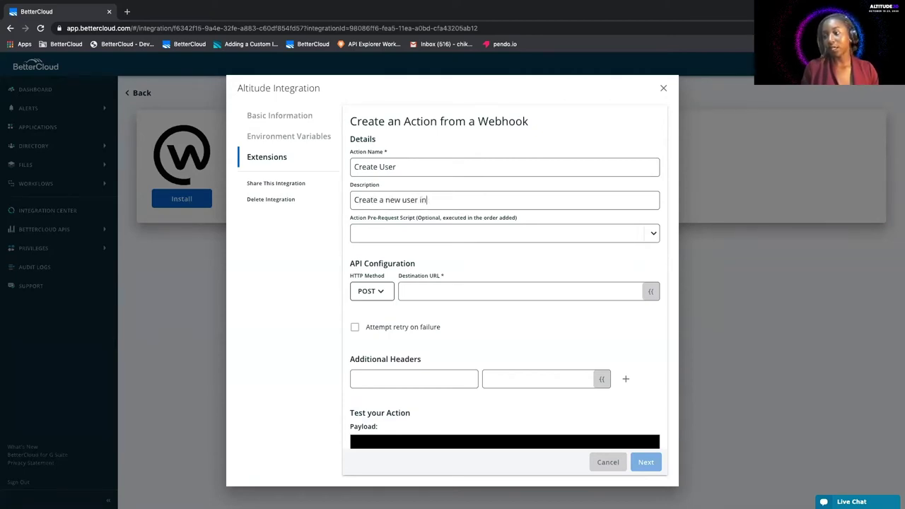
pyautogui.write(' Workplace')
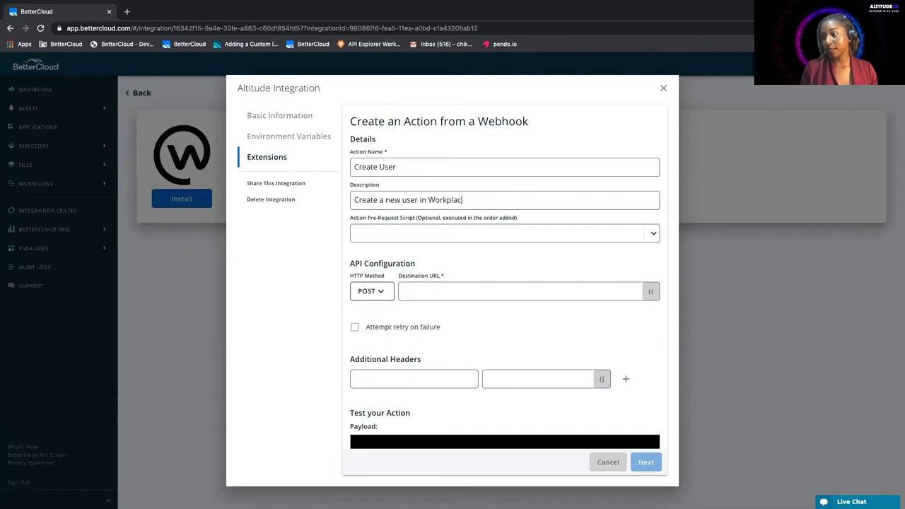
pyautogui.click(458, 233)
pyautogui.click(416, 254)
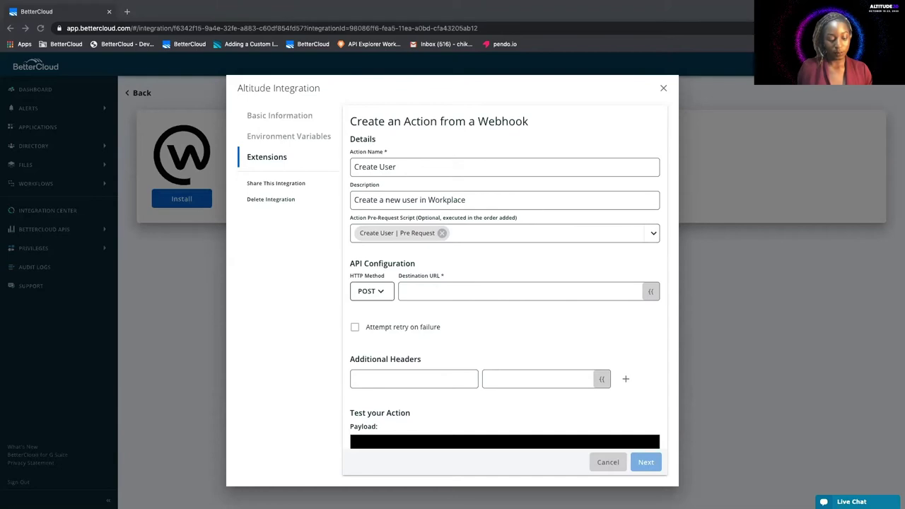
pyautogui.click(417, 297)
pyautogui.write('https://www.workplace.com/scim/v1/Users')
pyautogui.scroll(-3, 418, 299)
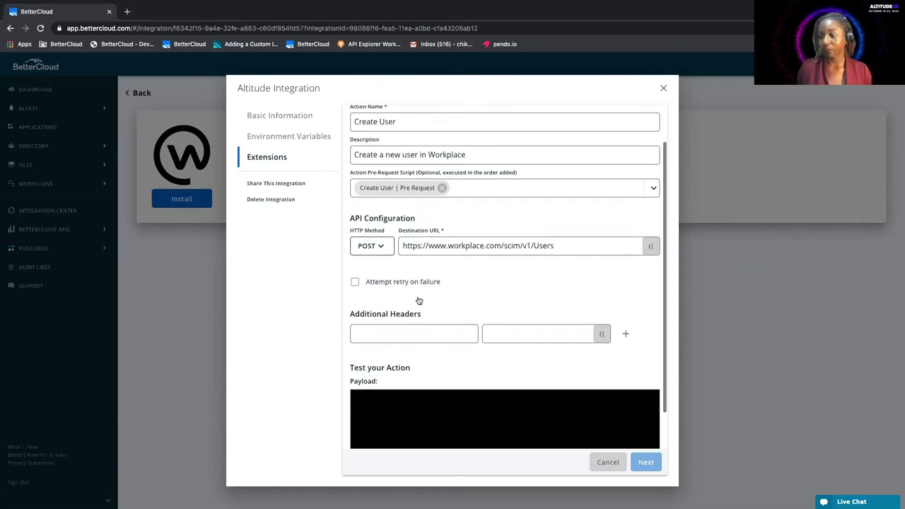
pyautogui.click(358, 357)
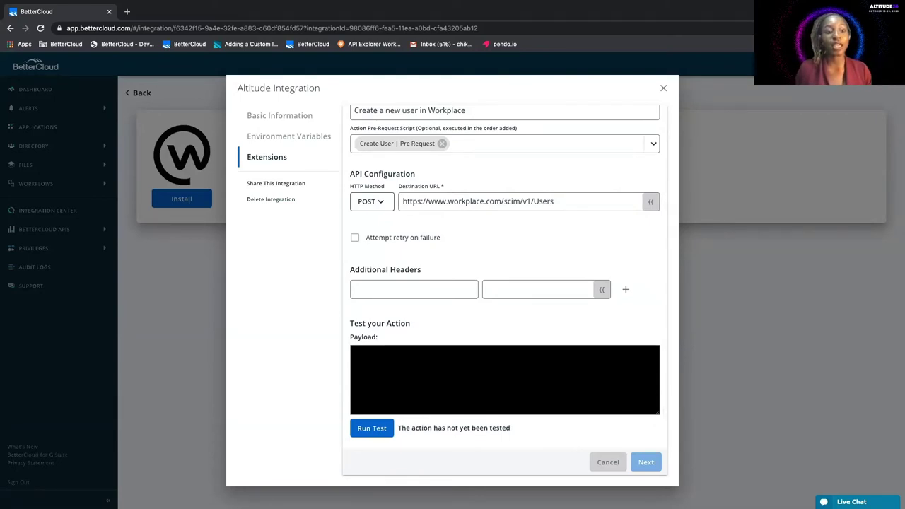
pyautogui.press('super+Tab')
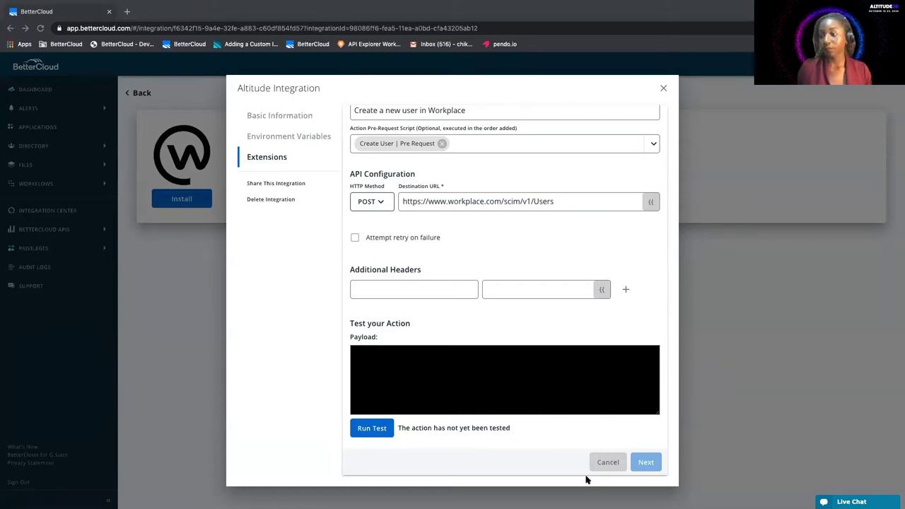
pyautogui.click(434, 389)
# - Paste a JSON new-user test payload, run the test successfully, and continue to Configure Action
pyautogui.hotkey('ctrl', 'v')
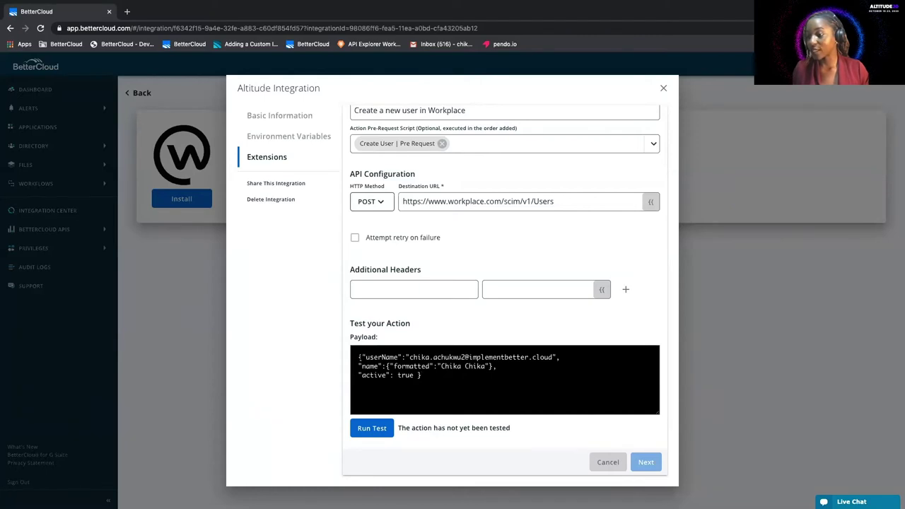
pyautogui.press('Return')
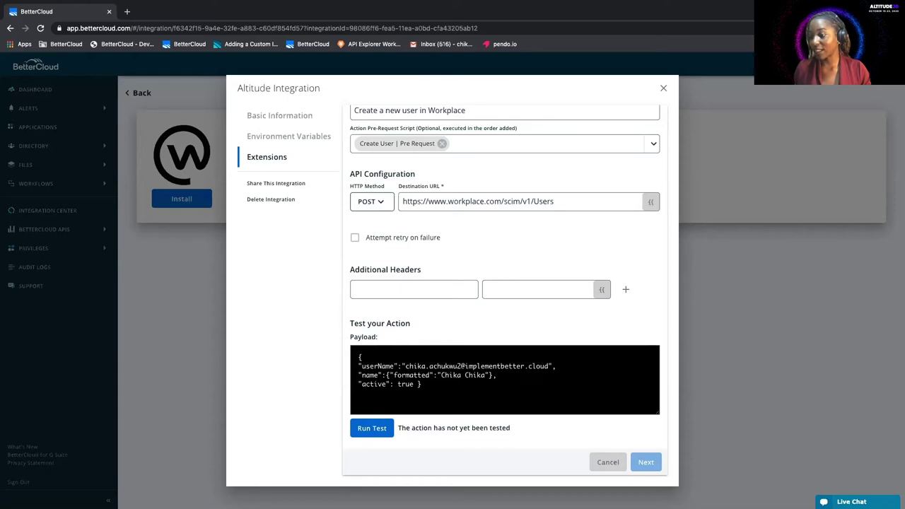
pyautogui.click(417, 383)
pyautogui.press('Return')
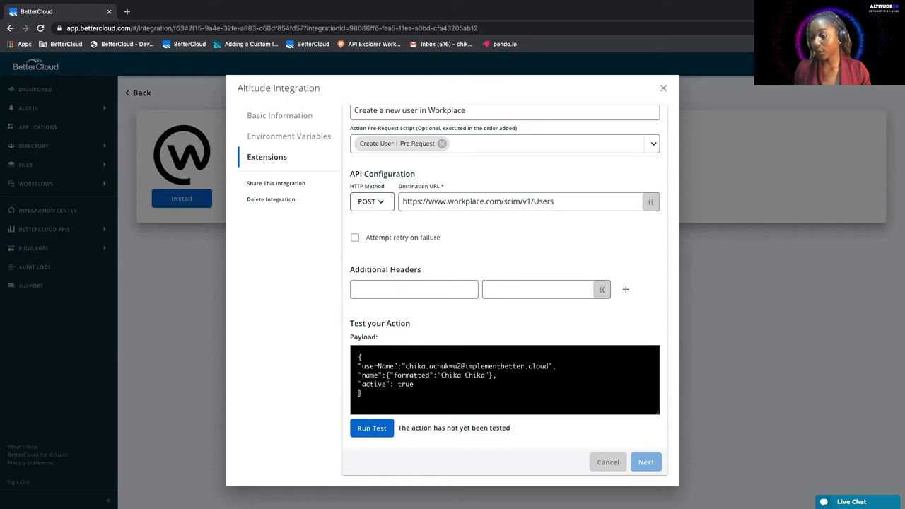
pyautogui.click(380, 426)
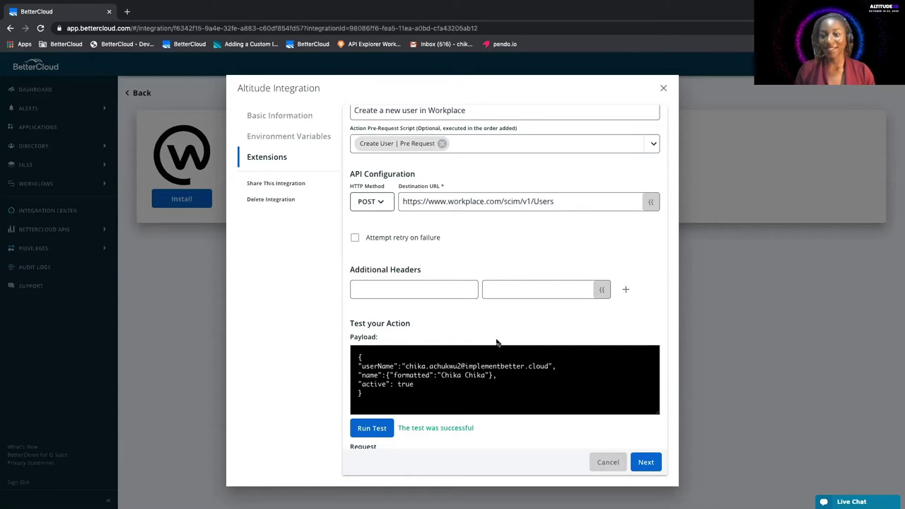
pyautogui.click(646, 467)
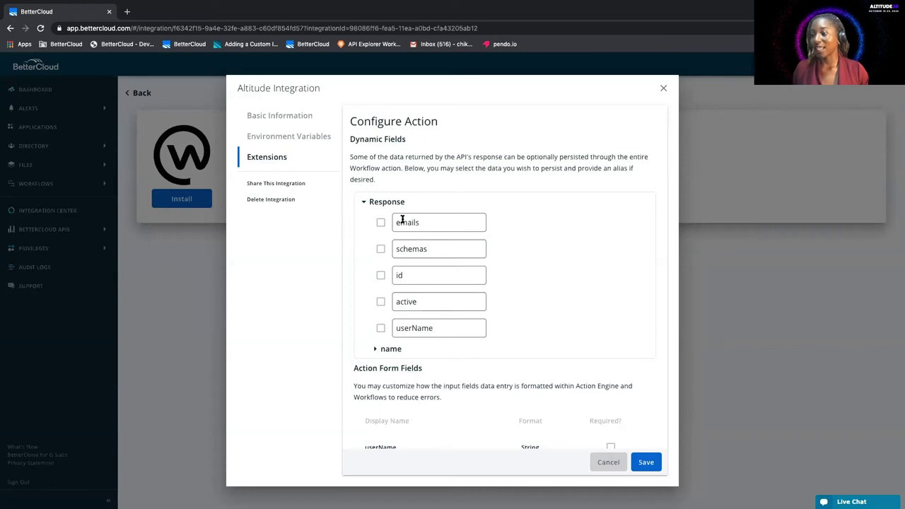
# - Rename the emails and id aliases to Emails and User ID and keep both fields
pyautogui.click(399, 222)
pyautogui.press('BackSpace')
pyautogui.write('E')
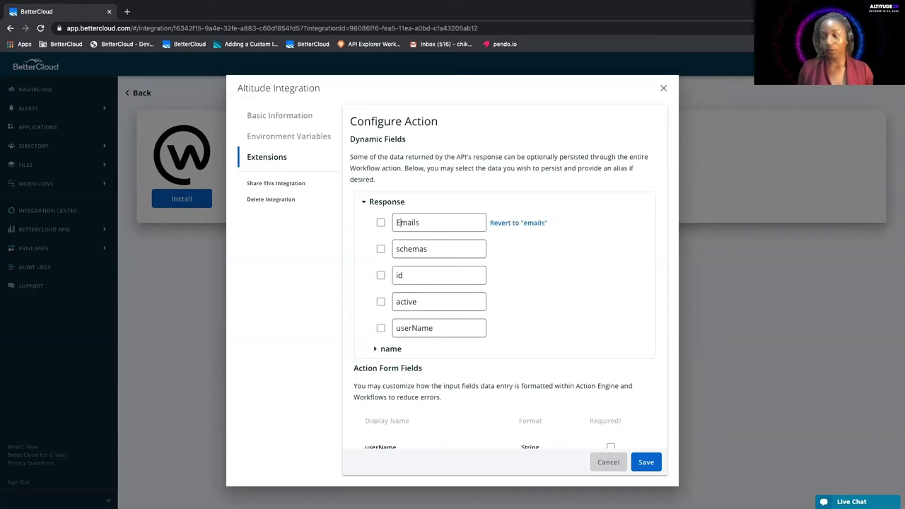
pyautogui.click(380, 224)
pyautogui.click(417, 277)
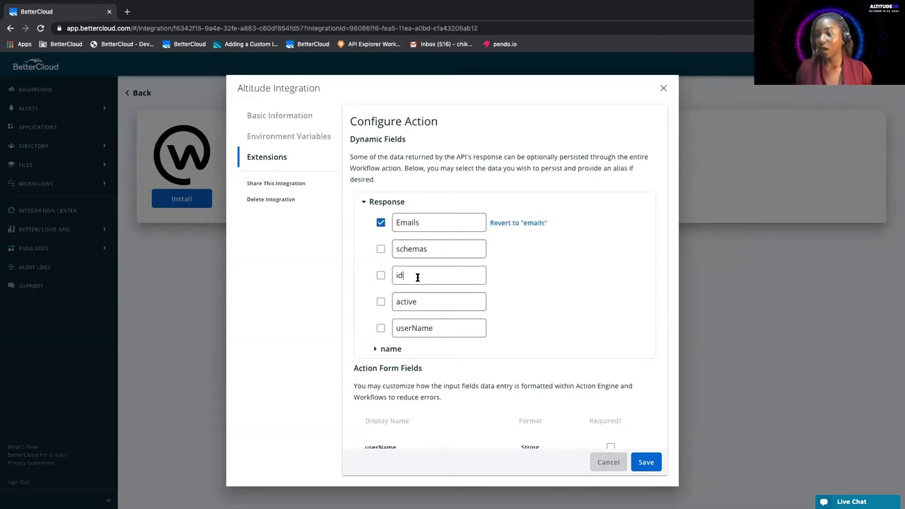
pyautogui.doubleClick(416, 277)
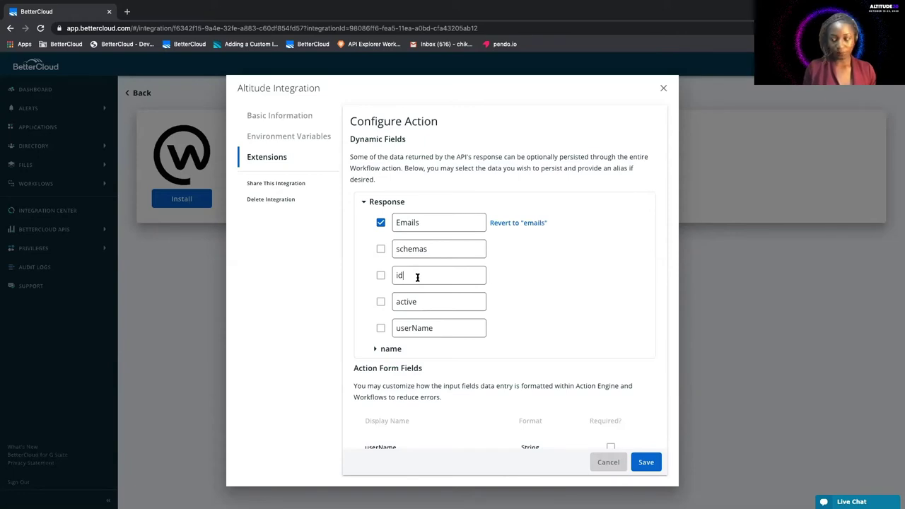
pyautogui.write('User ')
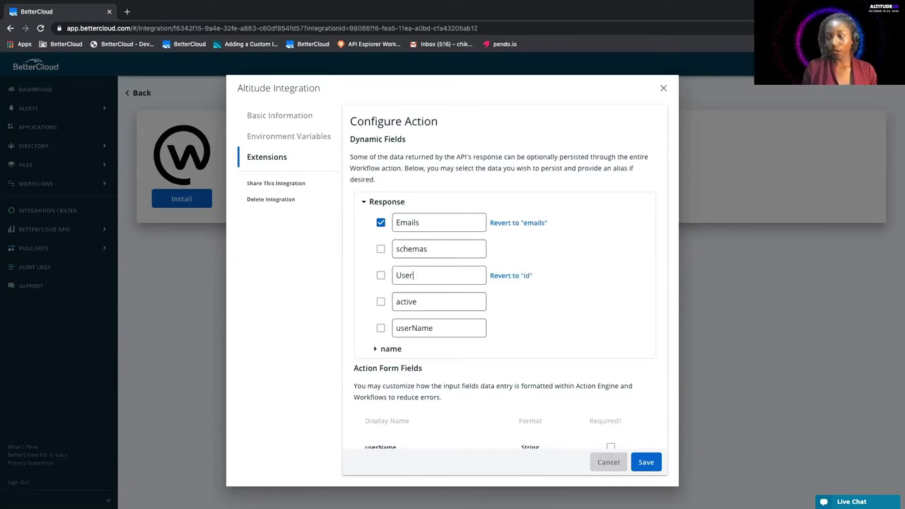
pyautogui.write('ID')
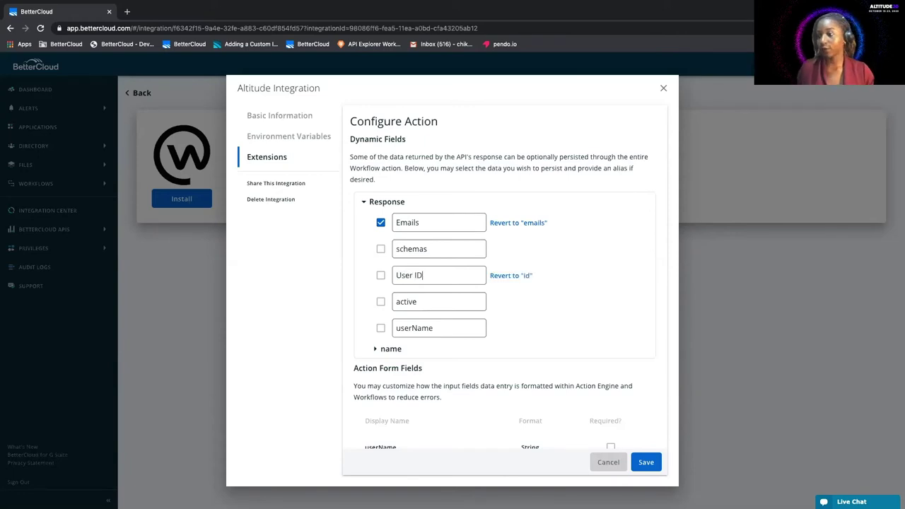
pyautogui.click(380, 276)
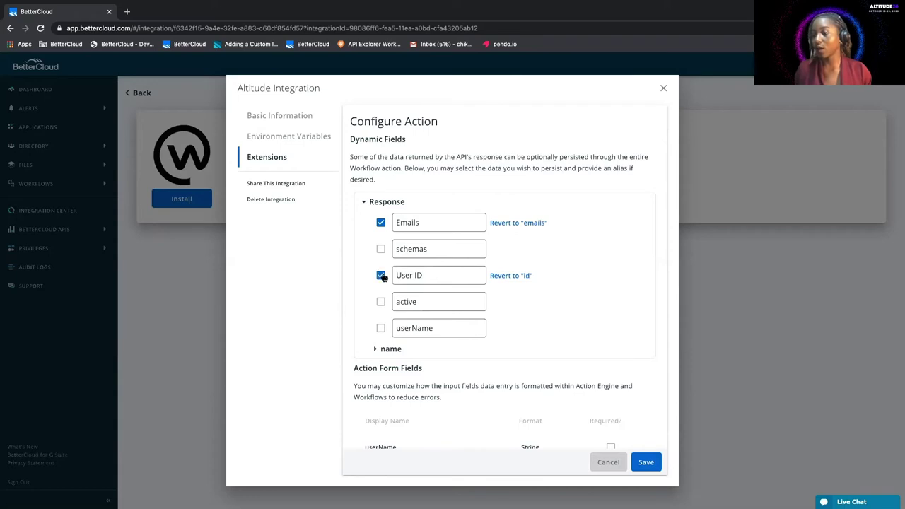
# - Rename the userName alias to Username and keep that field too
pyautogui.doubleClick(413, 328)
pyautogui.write('User')
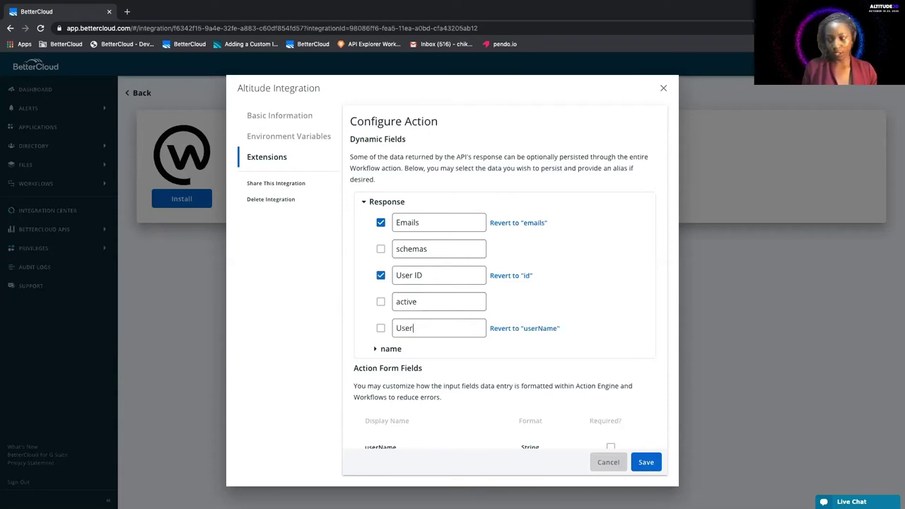
pyautogui.write('name')
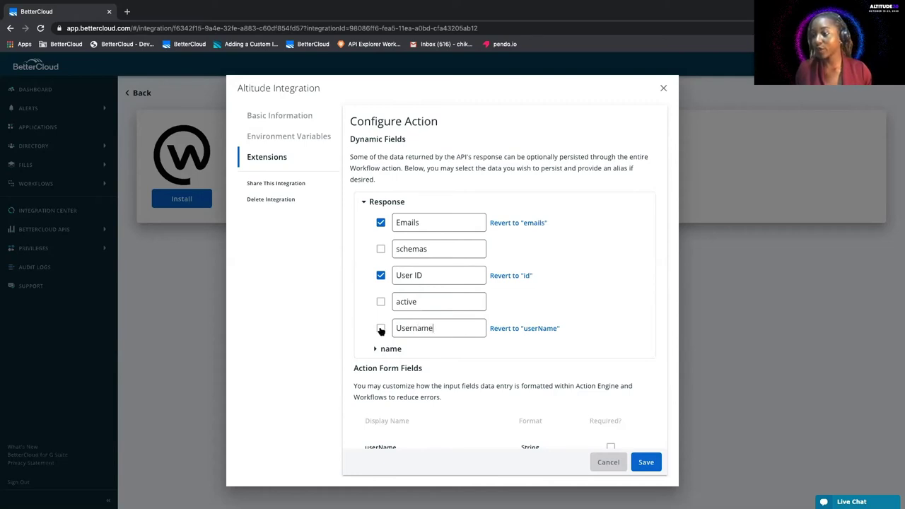
pyautogui.click(380, 330)
pyautogui.scroll(-3, 475, 320)
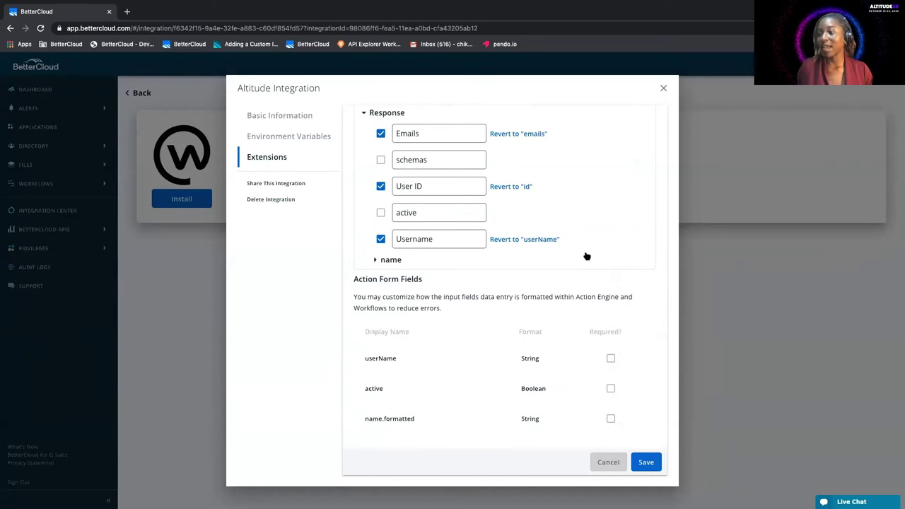
pyautogui.scroll(2, 436, 147)
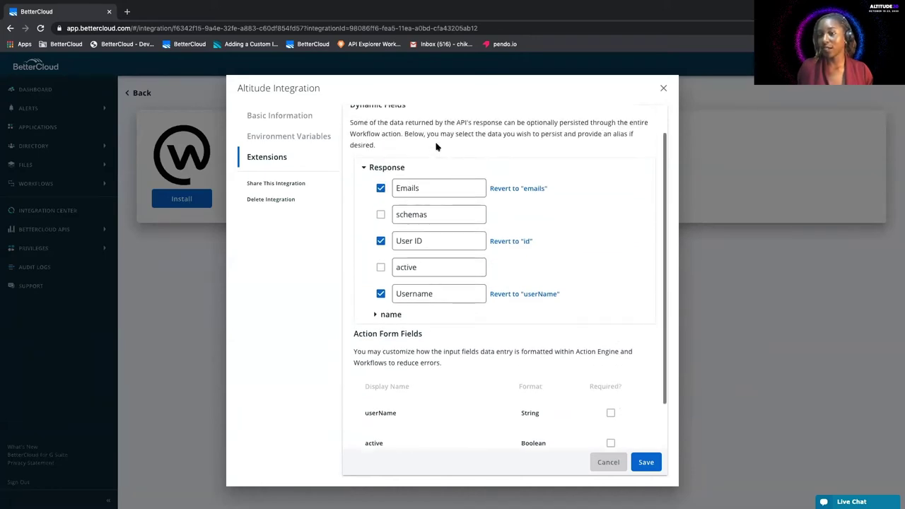
pyautogui.scroll(-2, 436, 147)
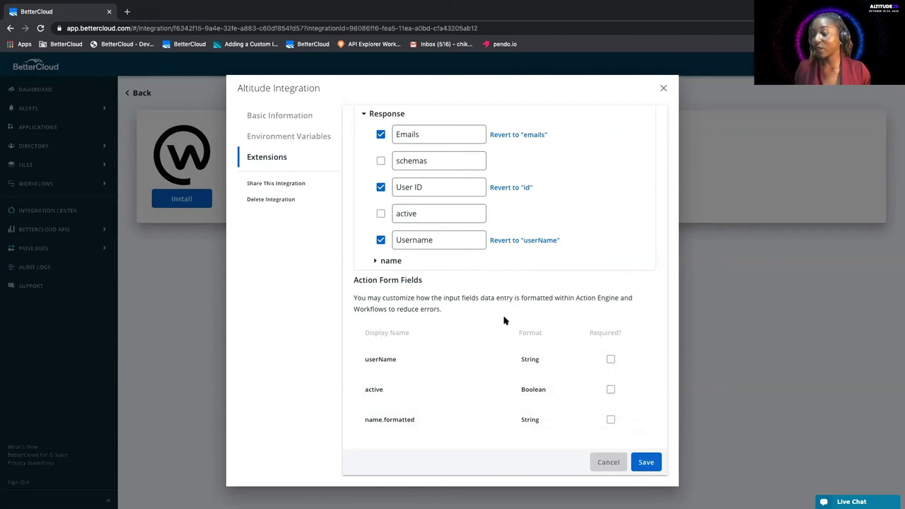
pyautogui.click(631, 359)
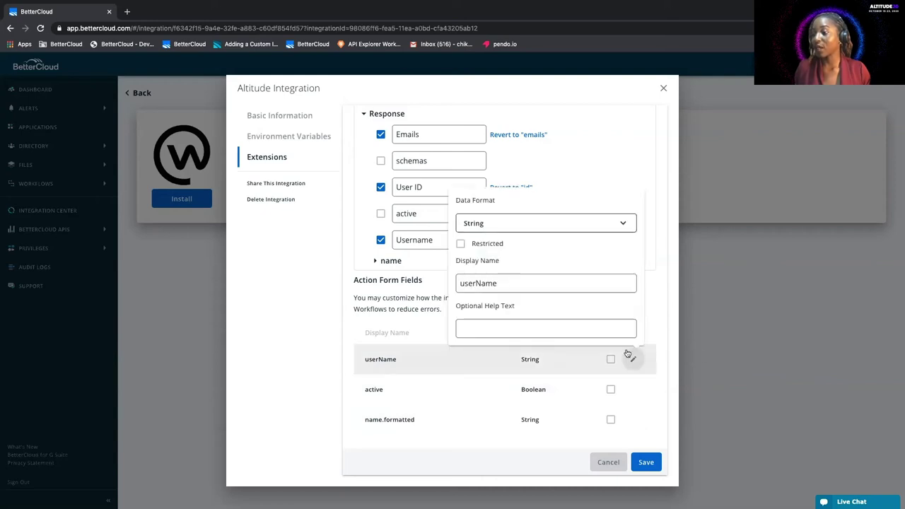
# - Set the userName form field's display name to Username, leaving its format as String
pyautogui.doubleClick(463, 282)
pyautogui.write('Username')
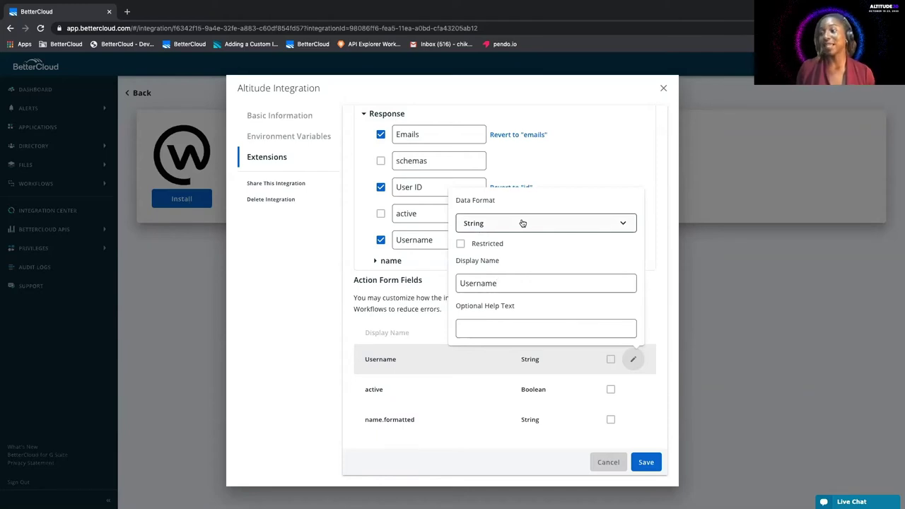
pyautogui.click(522, 223)
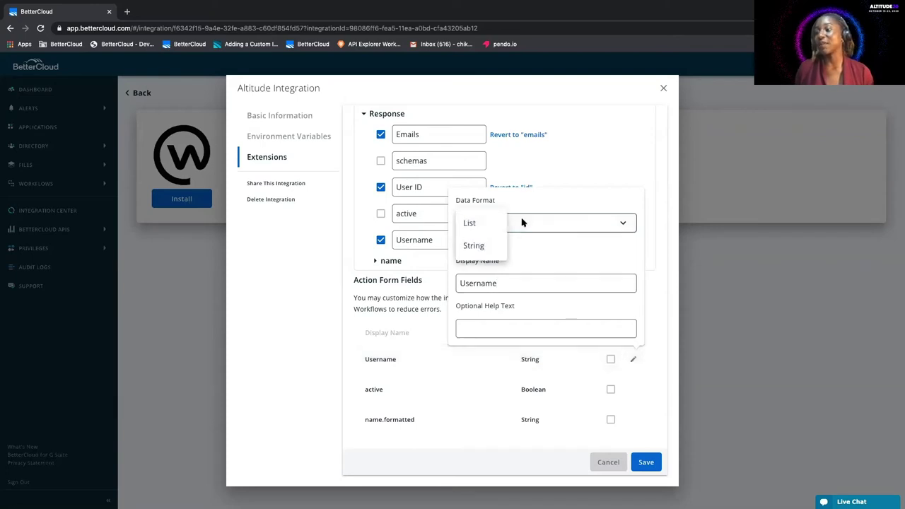
pyautogui.click(480, 225)
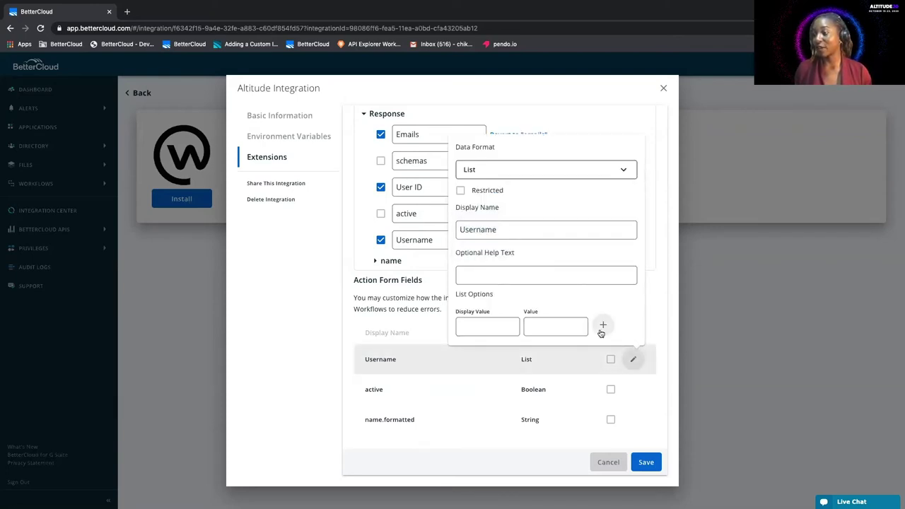
pyautogui.click(625, 171)
pyautogui.scroll(2, 557, 193)
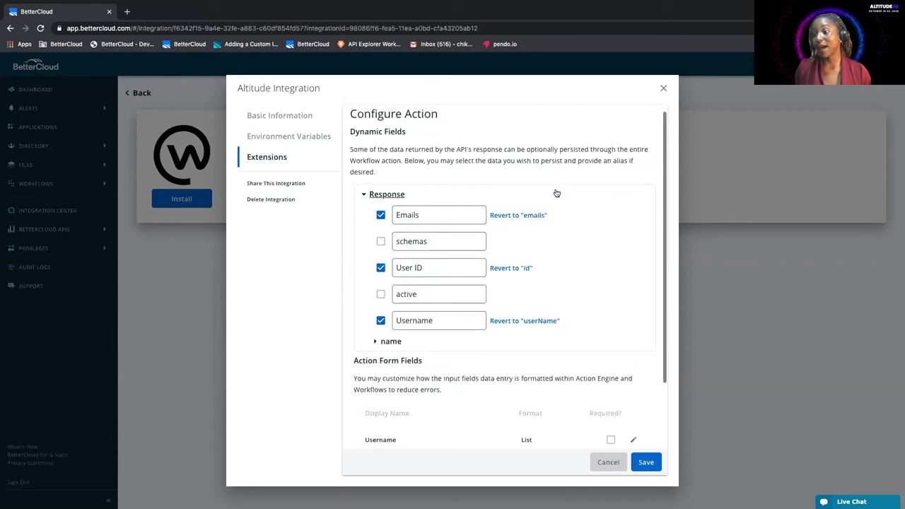
pyautogui.click(633, 439)
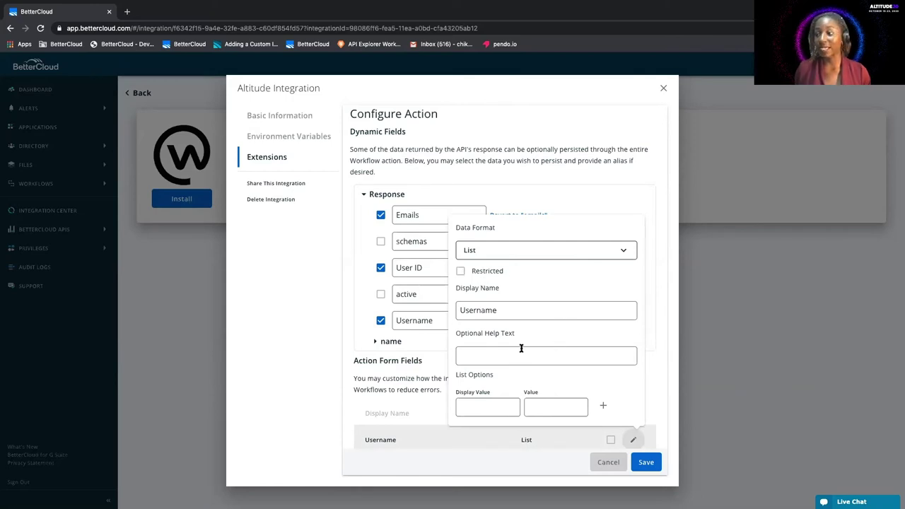
pyautogui.click(622, 256)
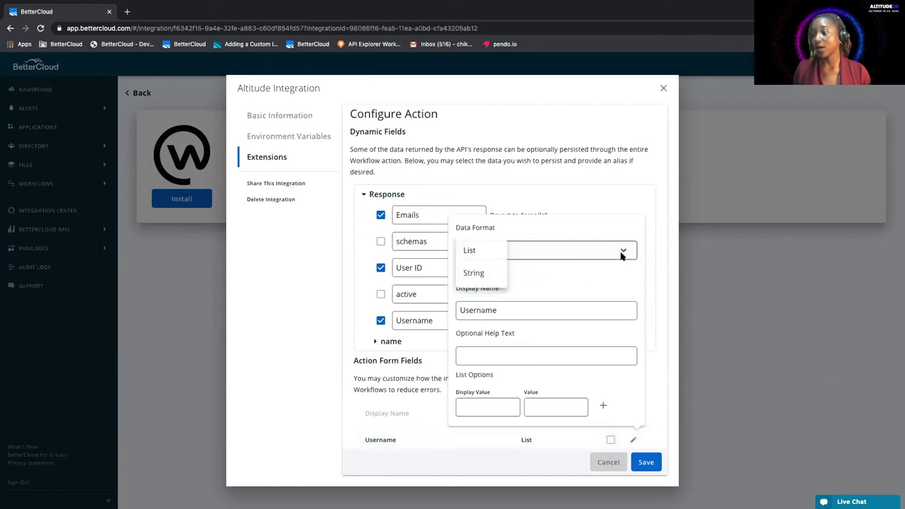
pyautogui.click(474, 272)
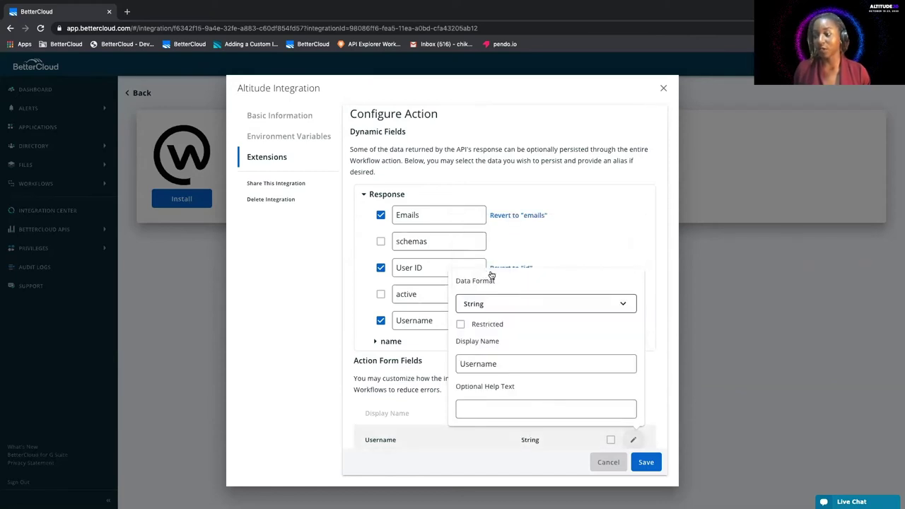
pyautogui.click(612, 237)
# - Make Username required and capitalise the active field's display name to Active
pyautogui.scroll(-3, 608, 236)
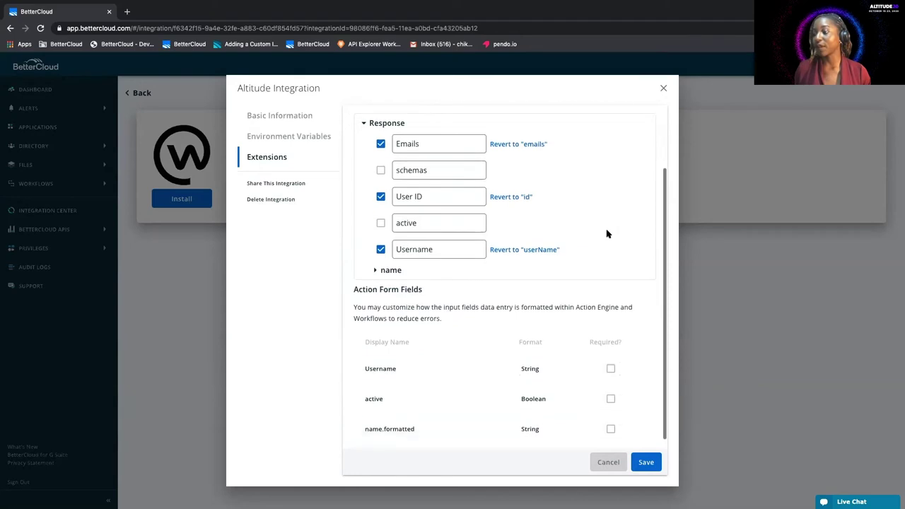
pyautogui.click(610, 359)
pyautogui.click(632, 388)
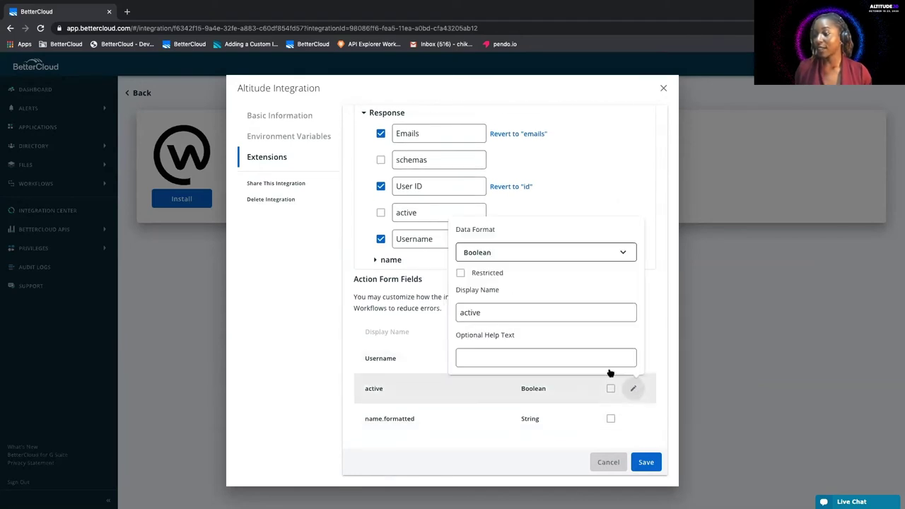
pyautogui.click(465, 311)
pyautogui.press('BackSpace')
pyautogui.write('A')
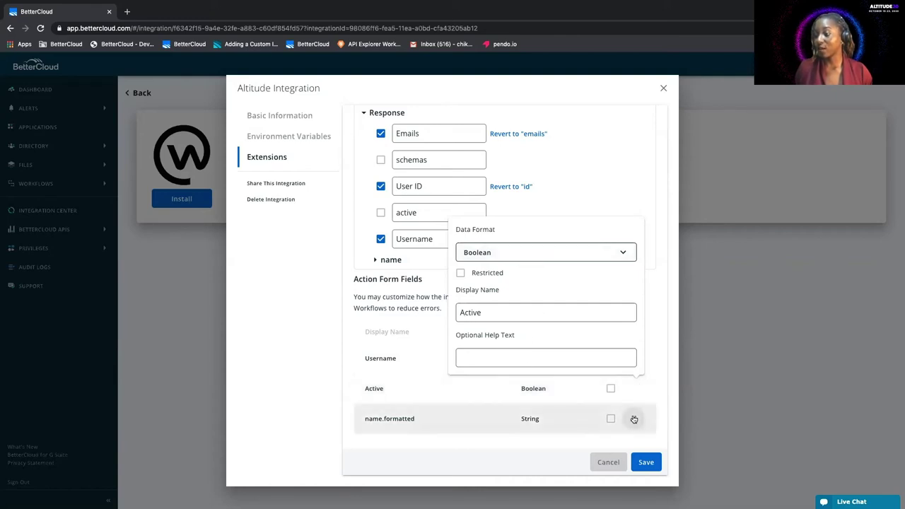
# - Rename name.formatted to Name, make Name and Active required, and save the extension
pyautogui.click(634, 419)
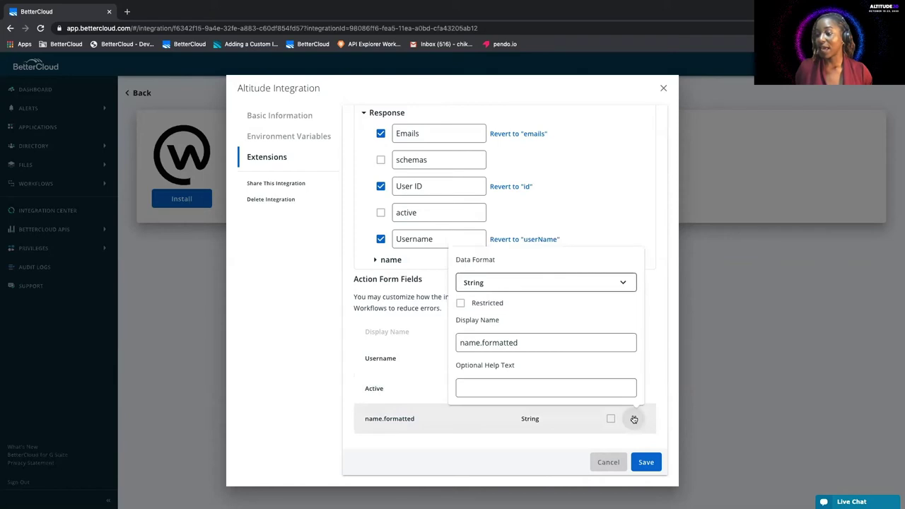
pyautogui.tripleClick(553, 346)
pyautogui.write('Name')
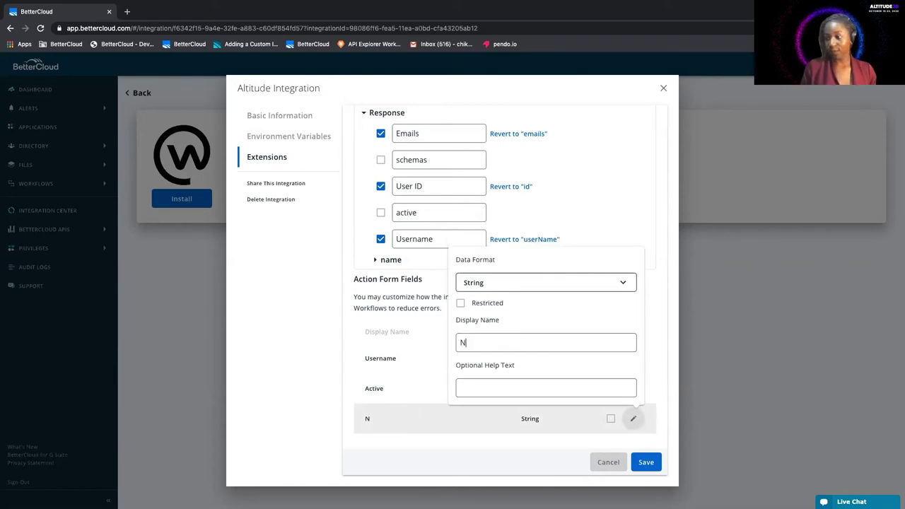
pyautogui.click(593, 424)
pyautogui.click(610, 418)
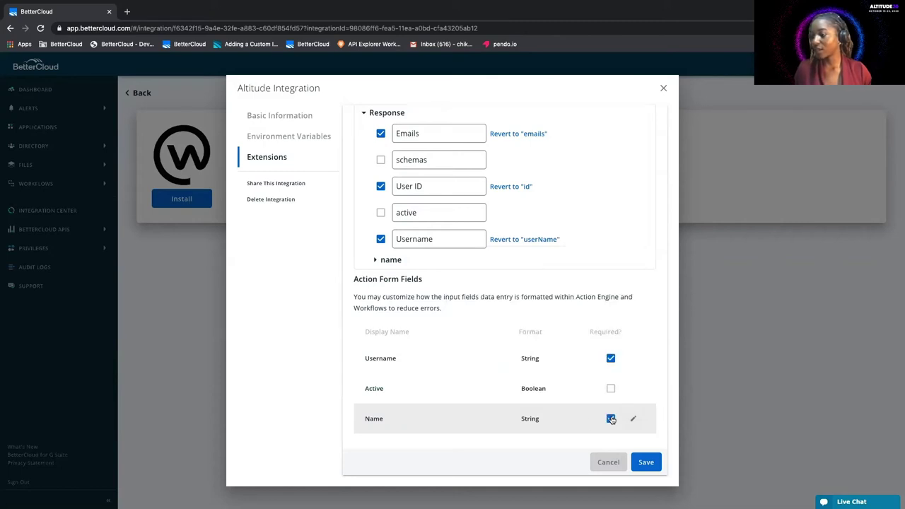
pyautogui.click(612, 389)
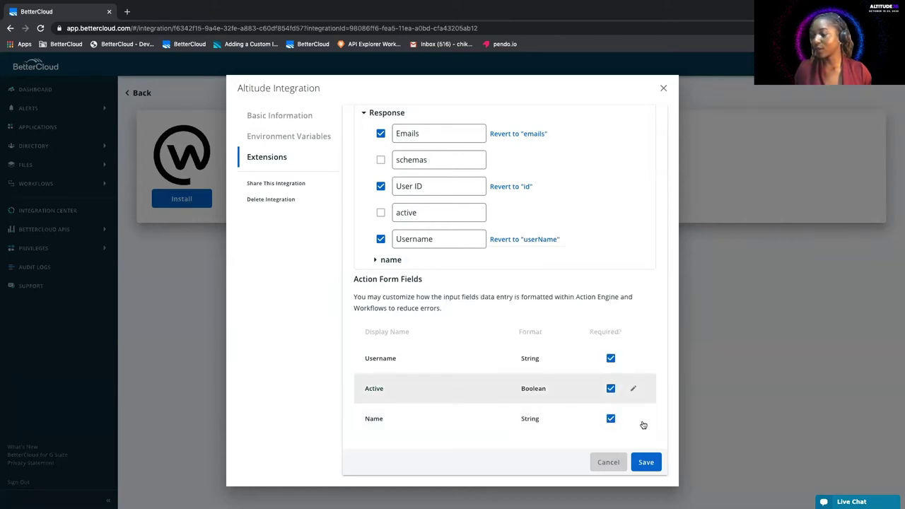
pyautogui.click(645, 462)
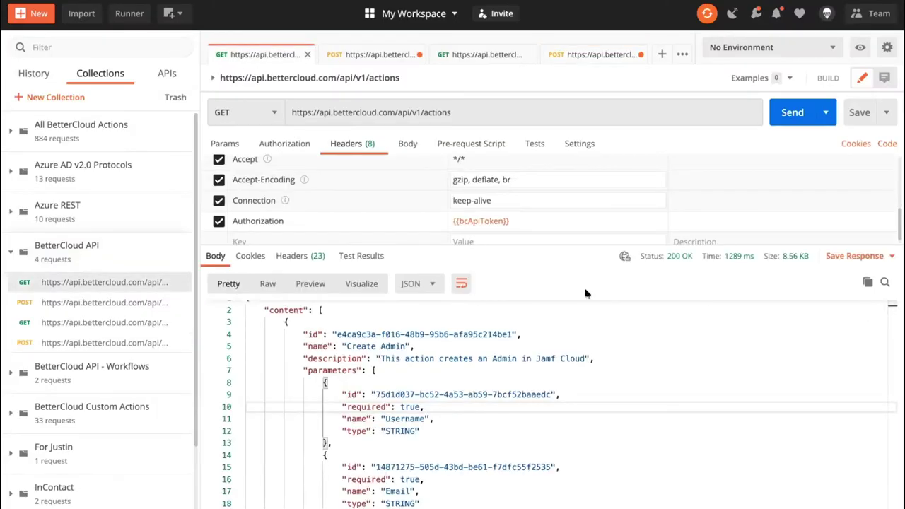
# - Walk through the api, v1 and actions parts of the GET actions endpoint URL
pyautogui.scroll(1, 573, 421)
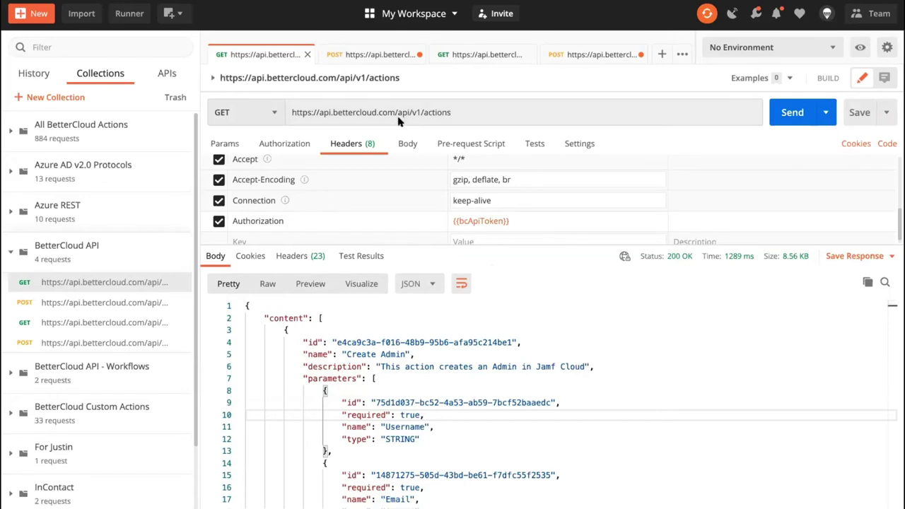
pyautogui.doubleClick(437, 112)
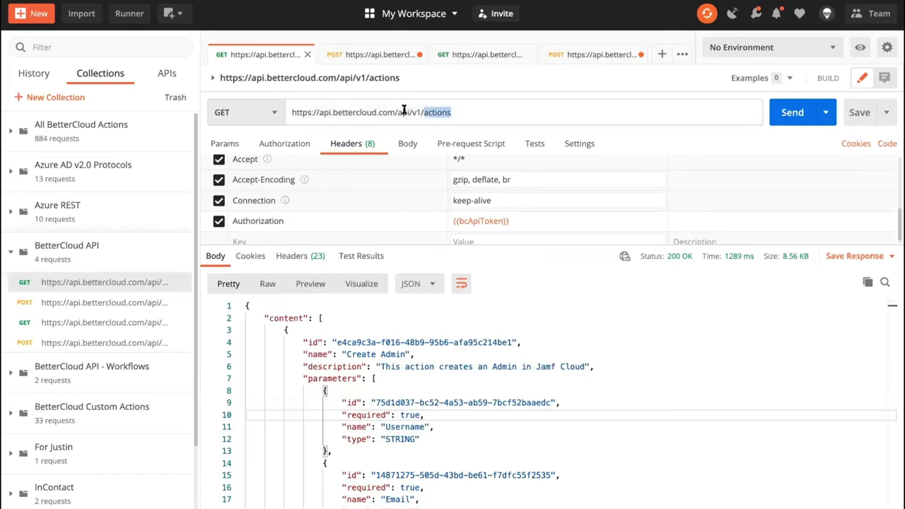
pyautogui.doubleClick(403, 112)
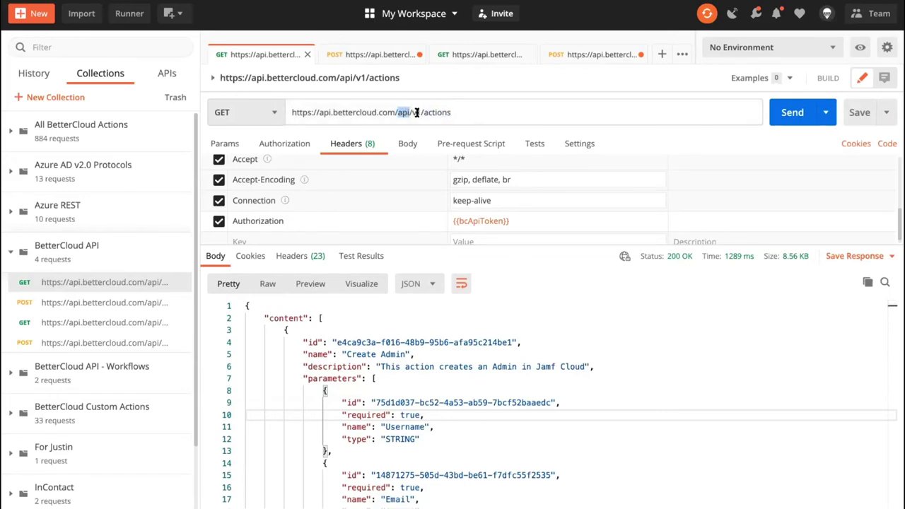
pyautogui.doubleClick(417, 112)
pyautogui.doubleClick(436, 112)
pyautogui.click(463, 110)
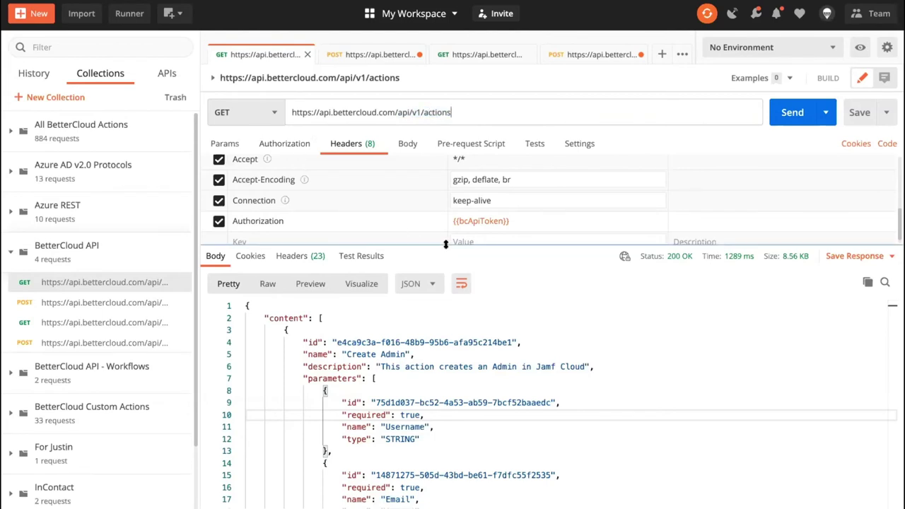
pyautogui.moveTo(445, 244); pyautogui.dragTo(459, 279)
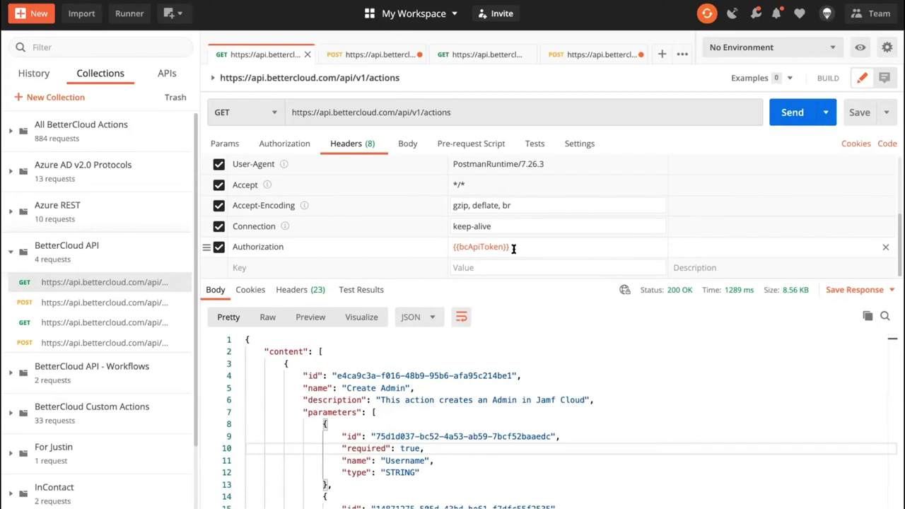
# - Send the GET actions request and scroll through the returned list, including Create Admin's parameters
pyautogui.click(787, 118)
pyautogui.moveTo(613, 279); pyautogui.dragTo(612, 201)
pyautogui.scroll(-3, 410, 338)
pyautogui.scroll(3, 422, 344)
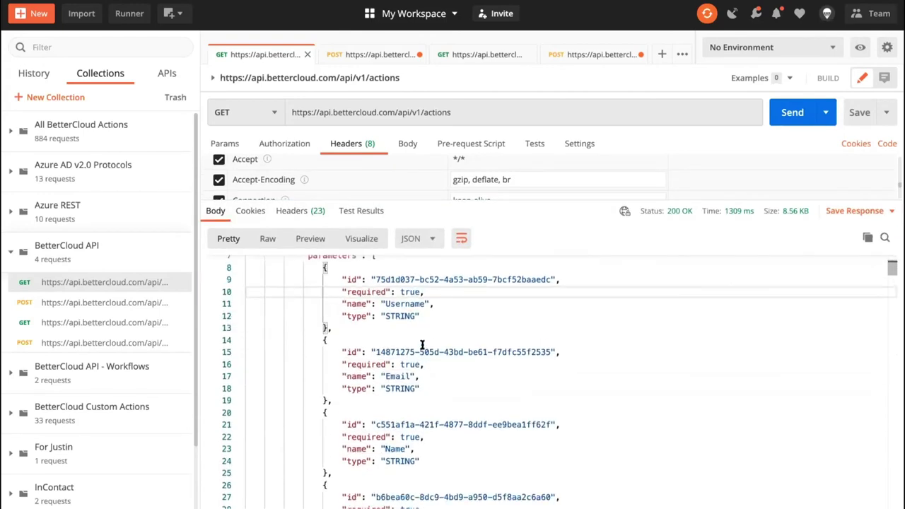
pyautogui.scroll(-20, 422, 344)
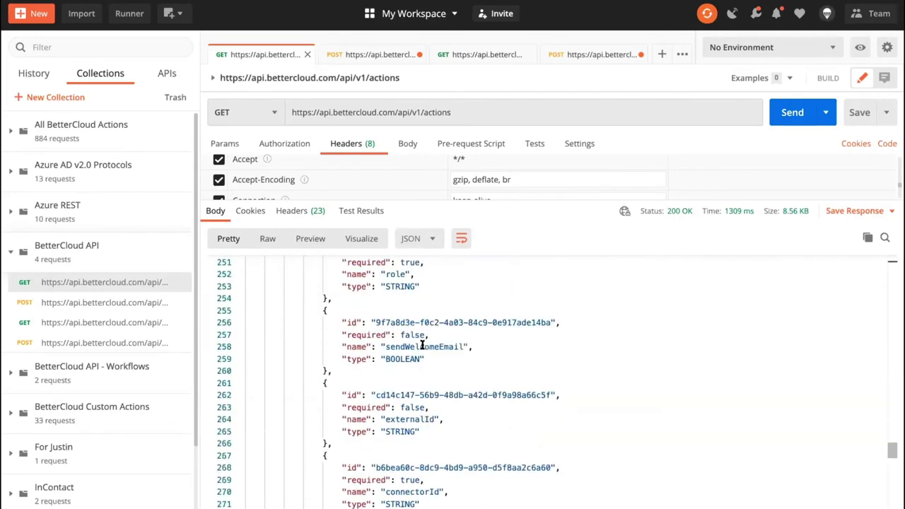
pyautogui.scroll(-3, 422, 344)
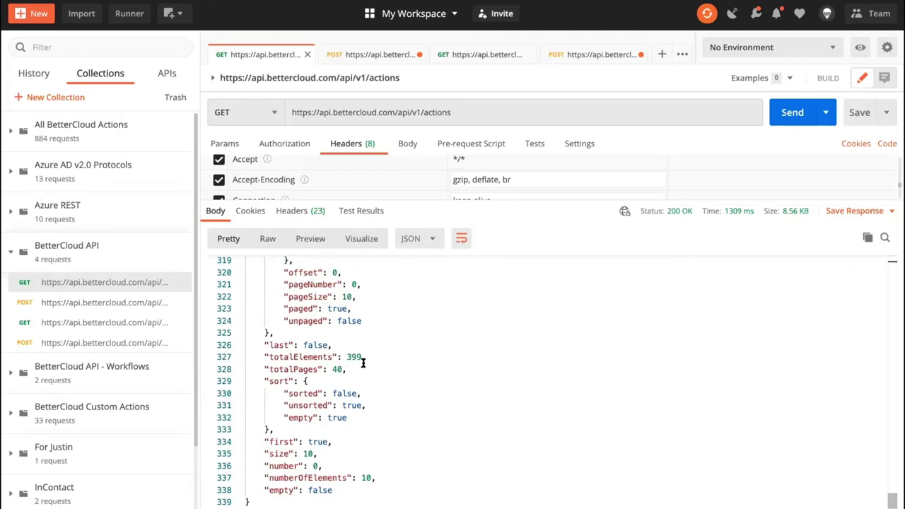
pyautogui.scroll(20, 362, 363)
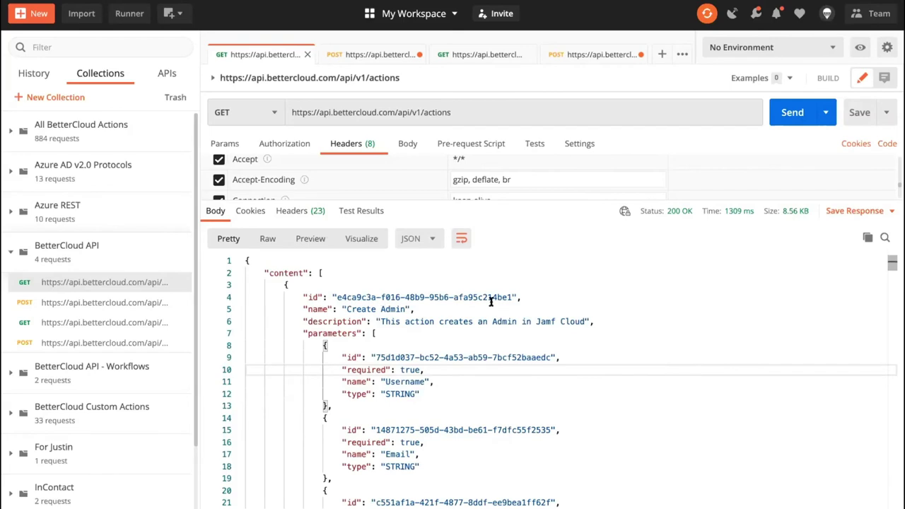
pyautogui.scroll(-2, 479, 398)
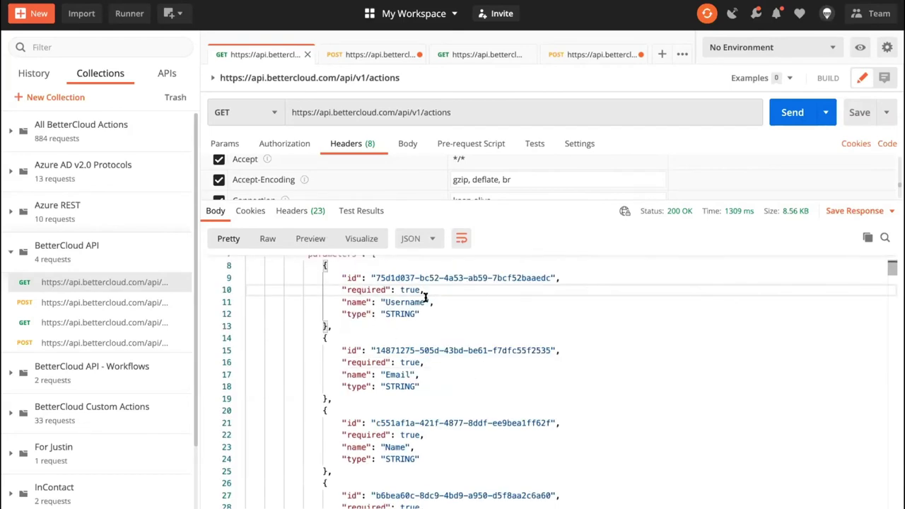
pyautogui.scroll(2, 426, 296)
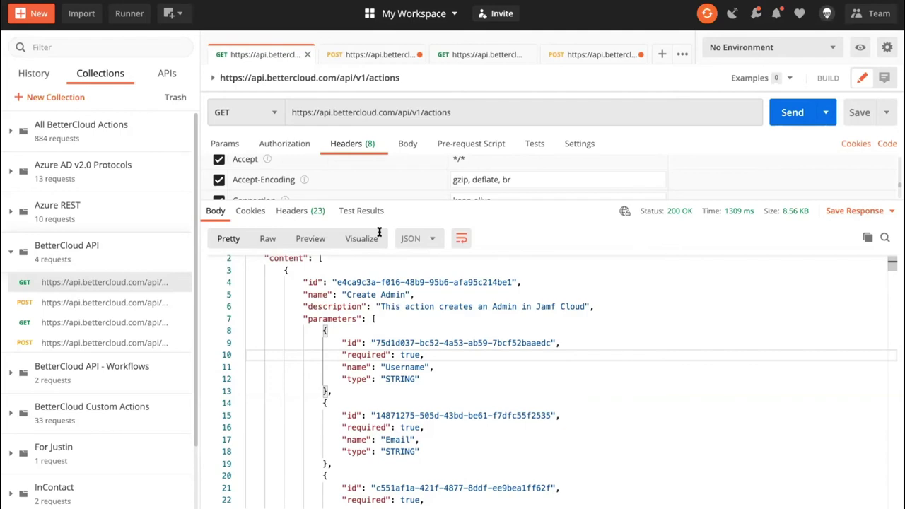
pyautogui.click(366, 55)
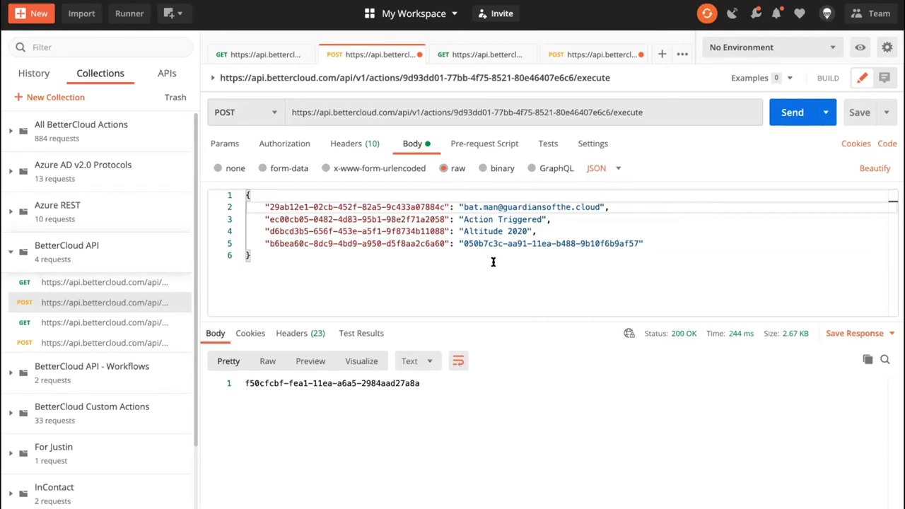
# - Point out the api, actions, action ID and execute parts of the POST execute URL
pyautogui.doubleClick(400, 111)
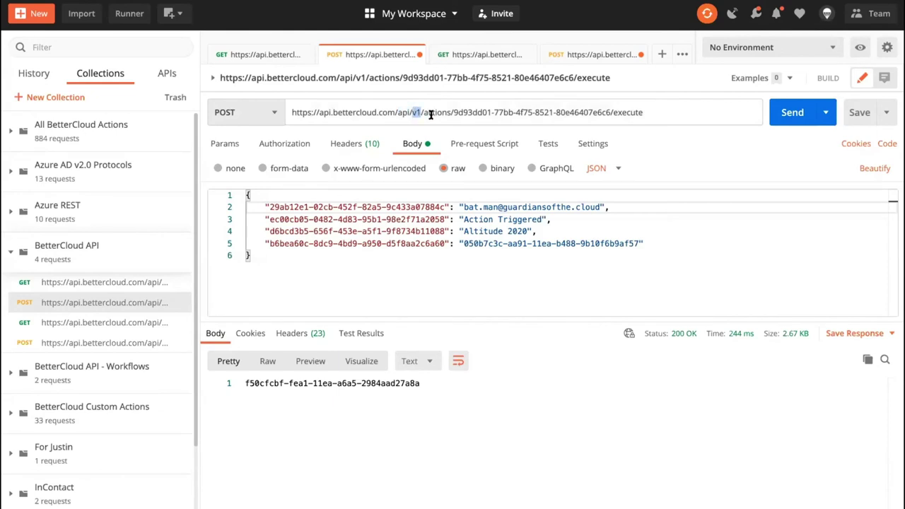
pyautogui.doubleClick(433, 114)
pyautogui.moveTo(452, 112); pyautogui.dragTo(611, 109)
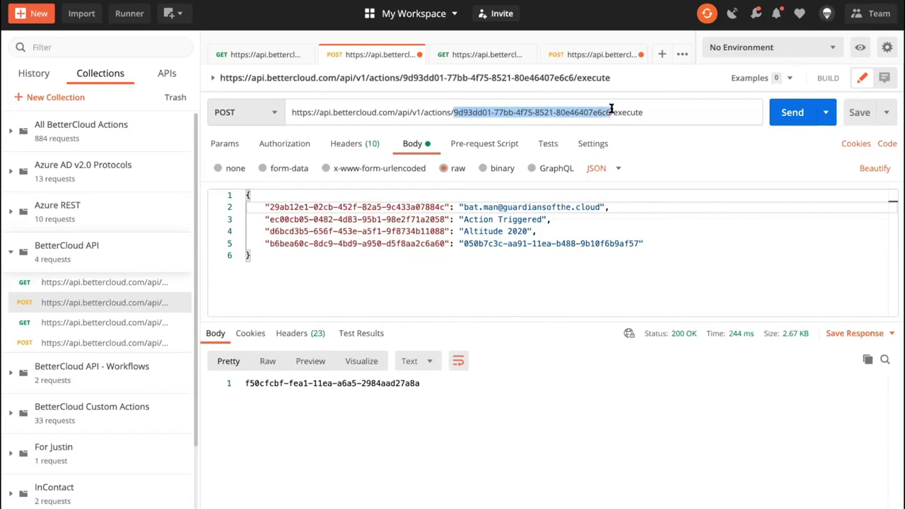
pyautogui.doubleClick(627, 111)
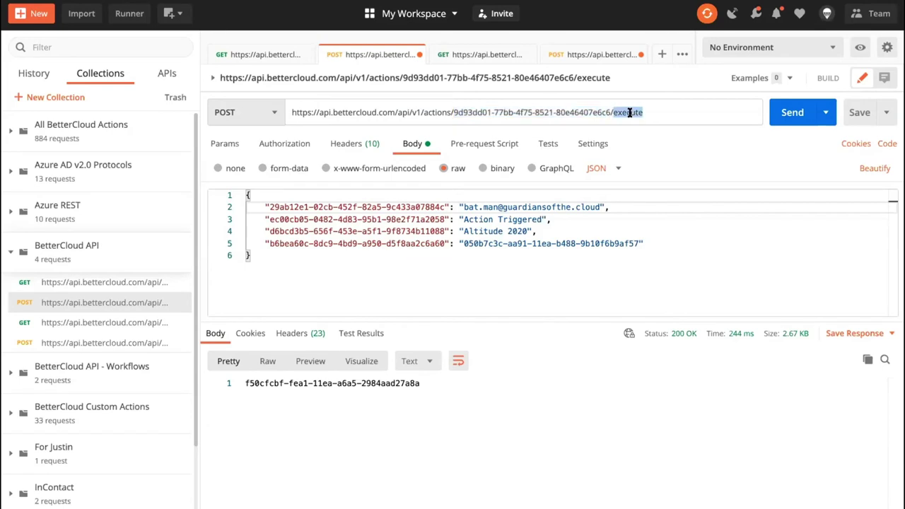
pyautogui.click(665, 112)
pyautogui.click(349, 147)
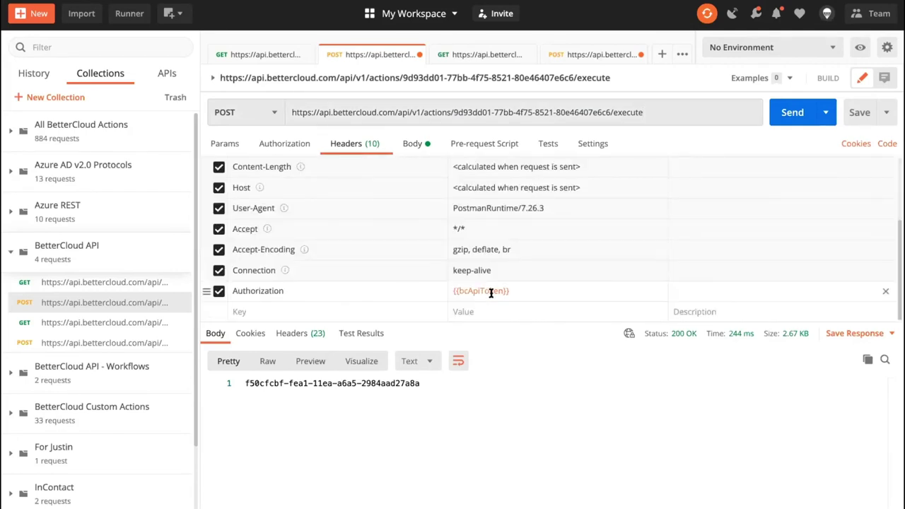
# - Review the JSON body's parameter lines, ending on the last value, the integration ID
pyautogui.click(416, 143)
pyautogui.doubleClick(475, 243)
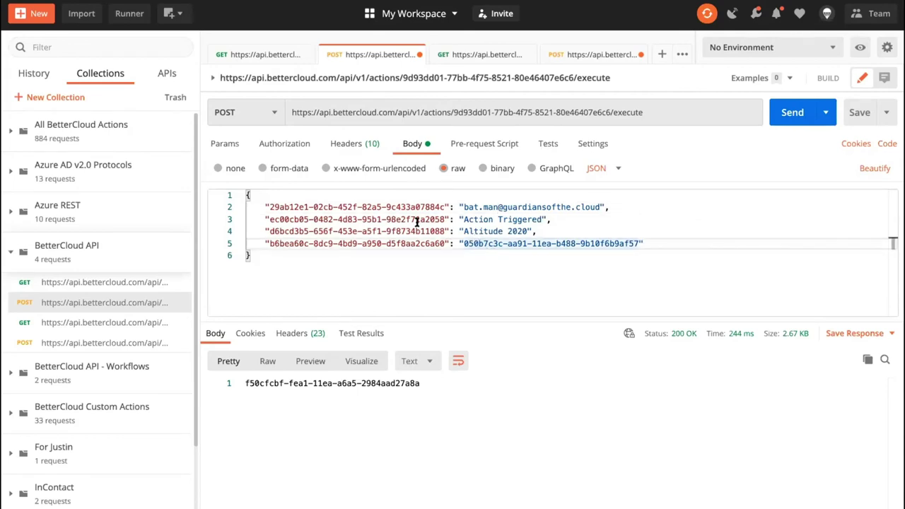
pyautogui.click(270, 207)
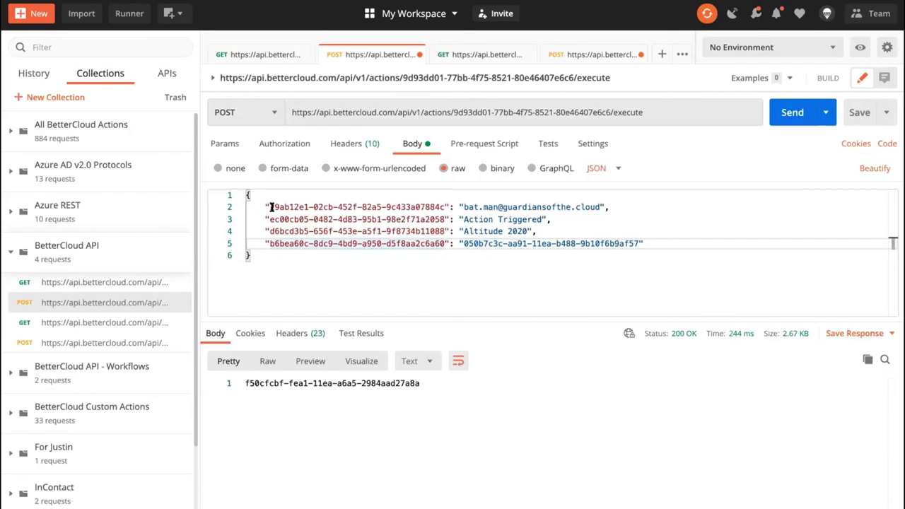
pyautogui.hotkey('shift', 'Up')
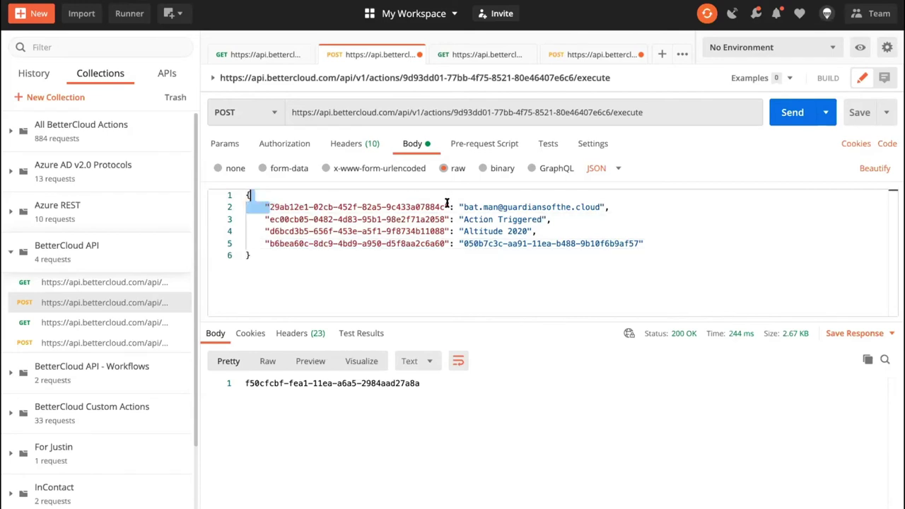
pyautogui.keyDown('shift'); pyautogui.click(447, 206); pyautogui.keyUp('shift')
pyautogui.click(472, 219)
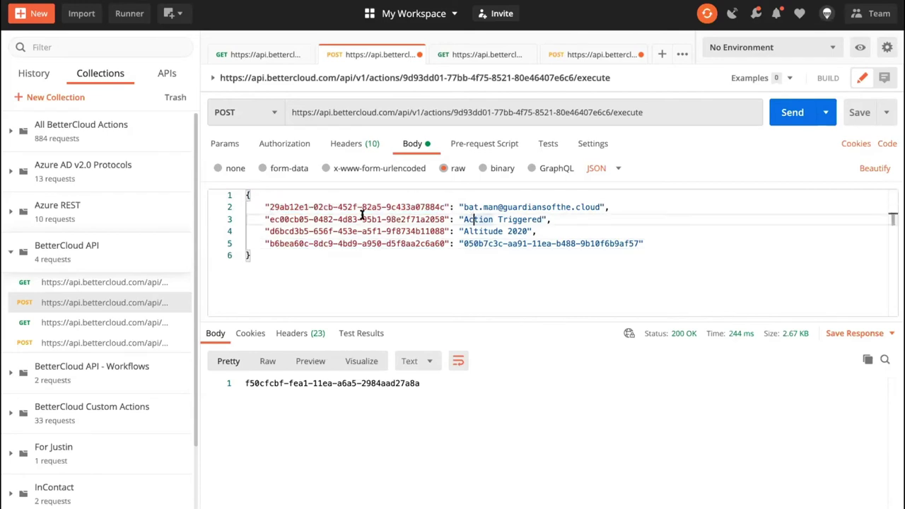
pyautogui.click(341, 230)
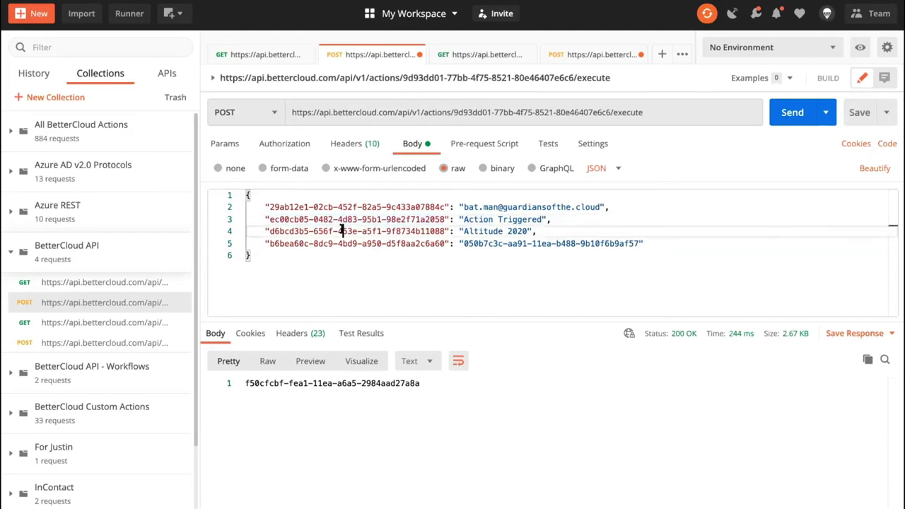
pyautogui.click(359, 243)
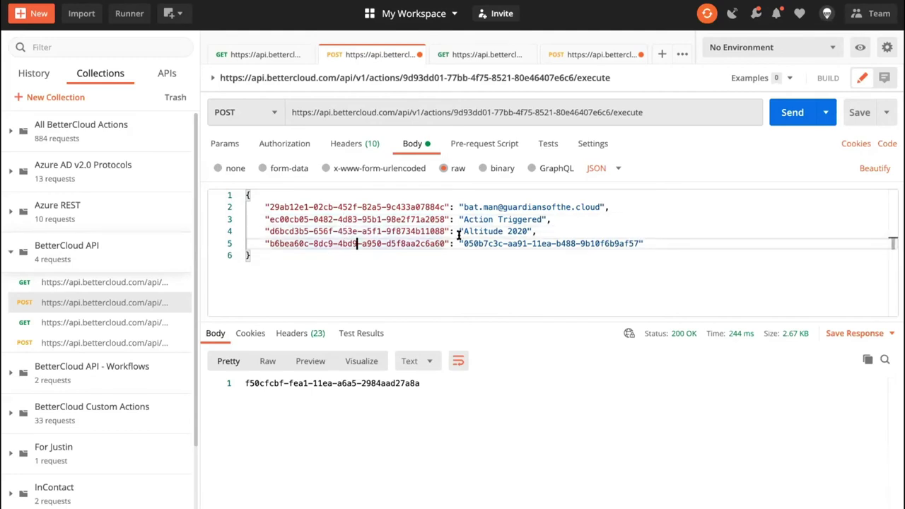
pyautogui.doubleClick(492, 243)
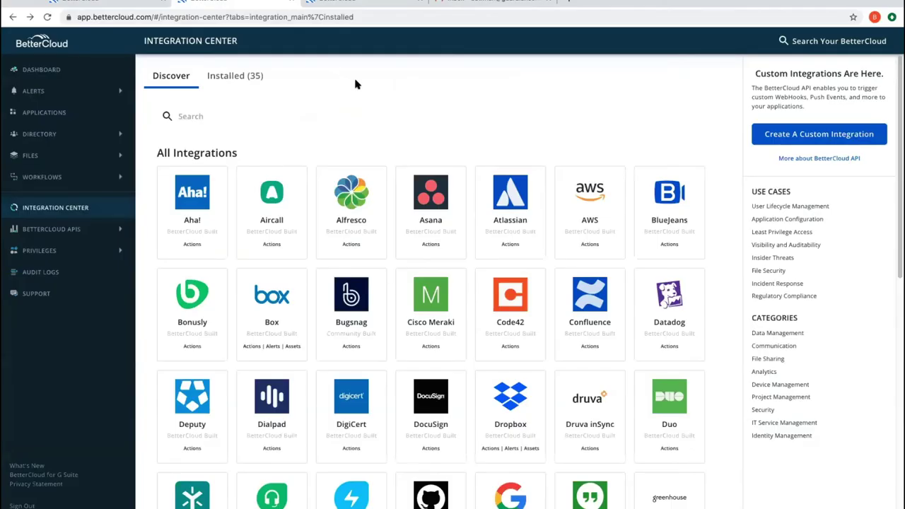
# - Filter to the 35 installed integrations, open Google - 1 and select its integration ID in the address
pyautogui.click(218, 77)
pyautogui.scroll(-3, 396, 292)
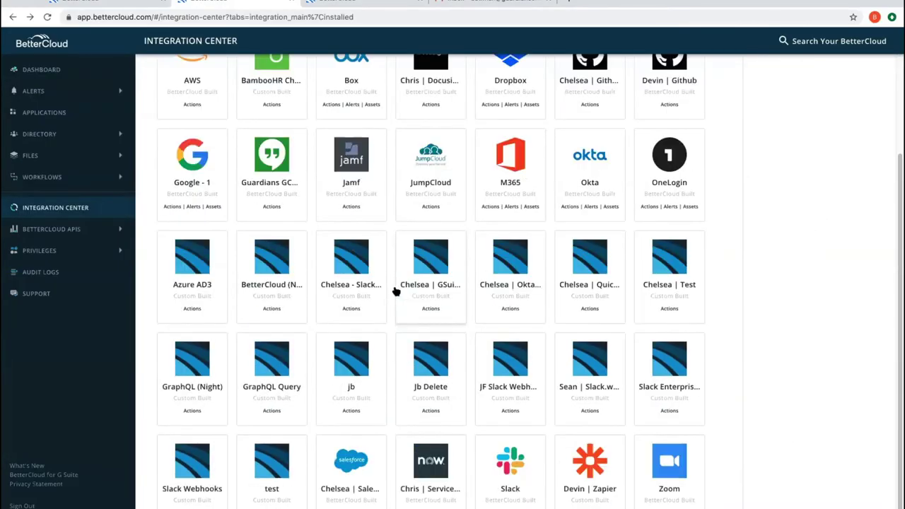
pyautogui.scroll(3, 396, 292)
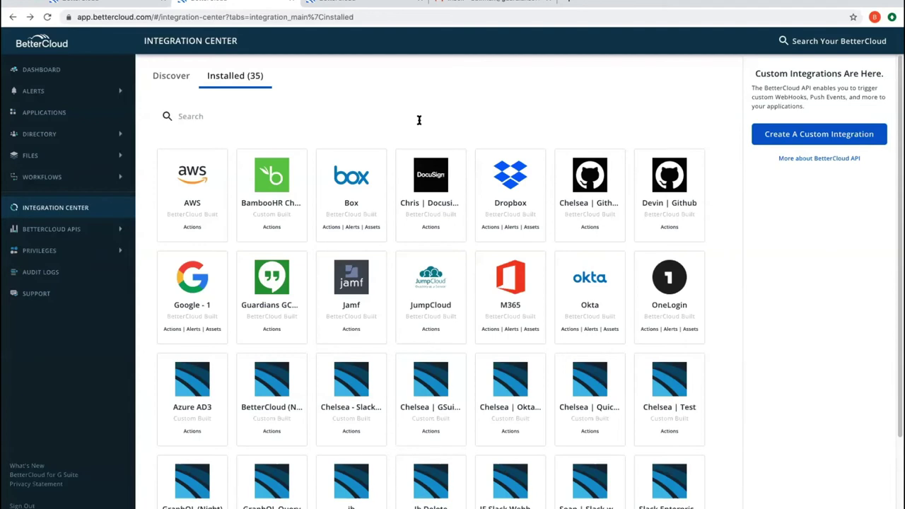
pyautogui.click(187, 296)
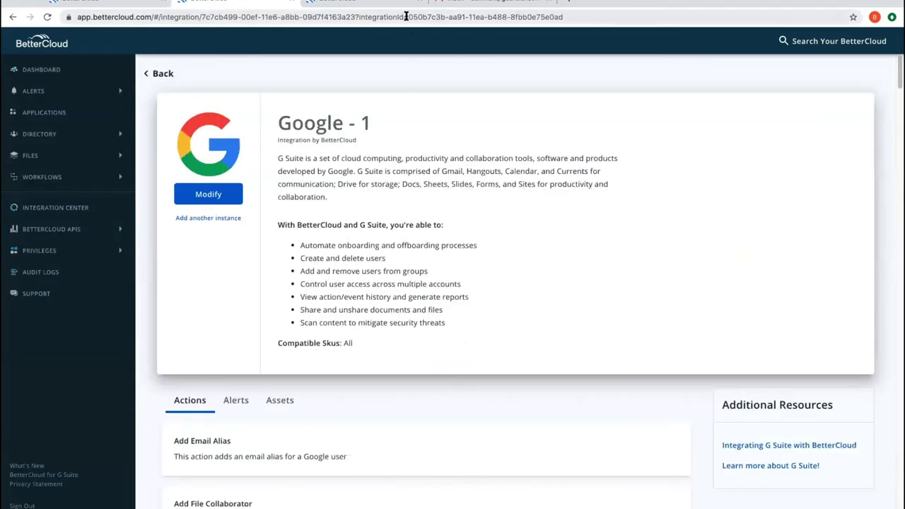
pyautogui.moveTo(407, 16); pyautogui.dragTo(433, 32)
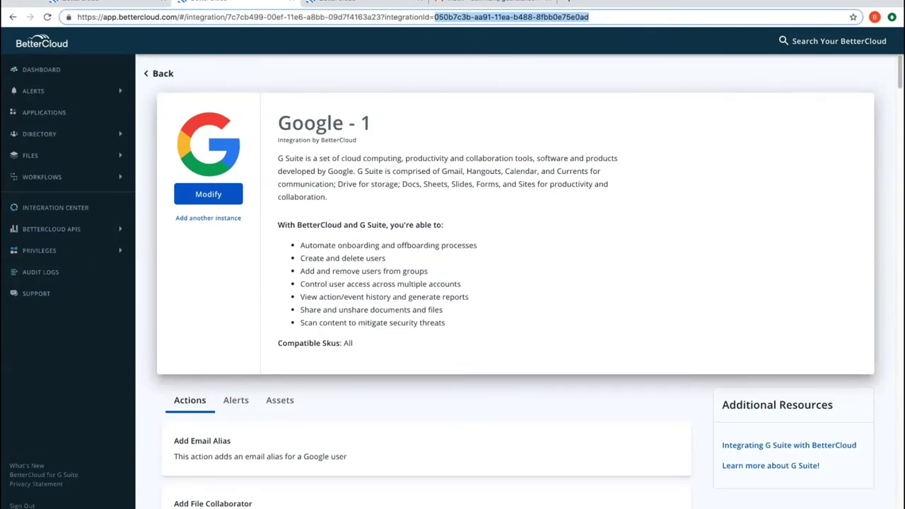
pyautogui.moveTo(575, 505)
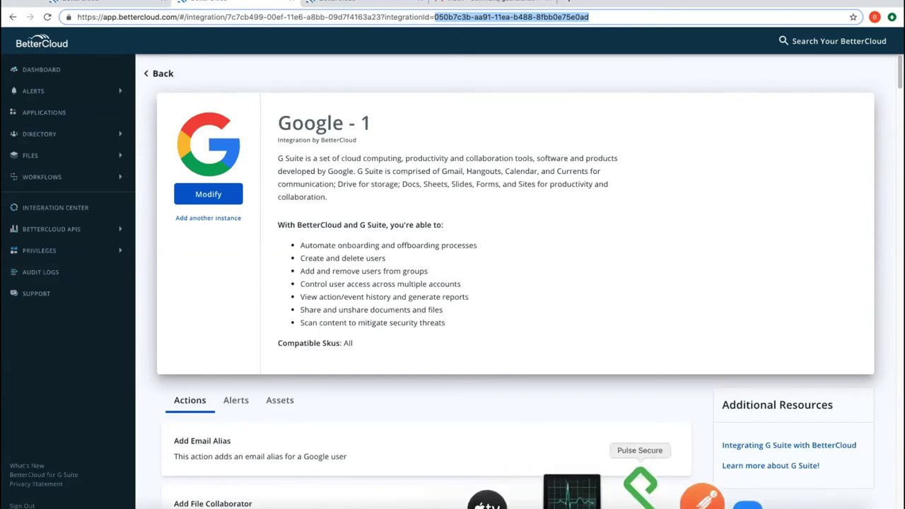
pyautogui.click(634, 491)
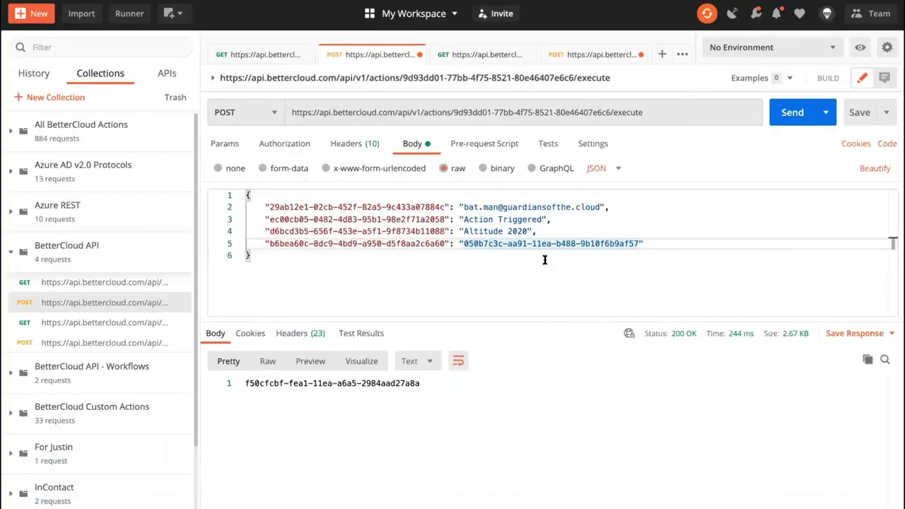
# - Paste the Google - 1 integration ID into the last body value, resend, and select the returned job ID
pyautogui.moveTo(473, 245); pyautogui.dragTo(463, 244)
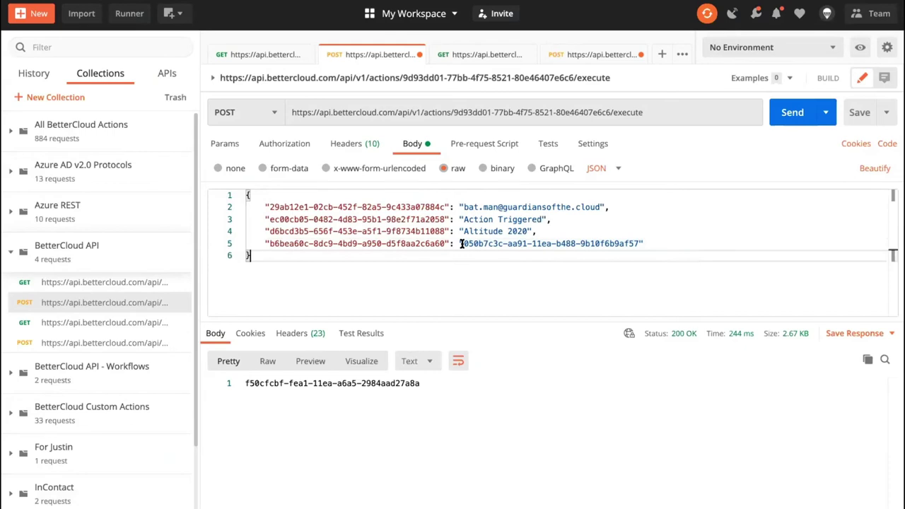
pyautogui.moveTo(538, 245); pyautogui.dragTo(641, 244)
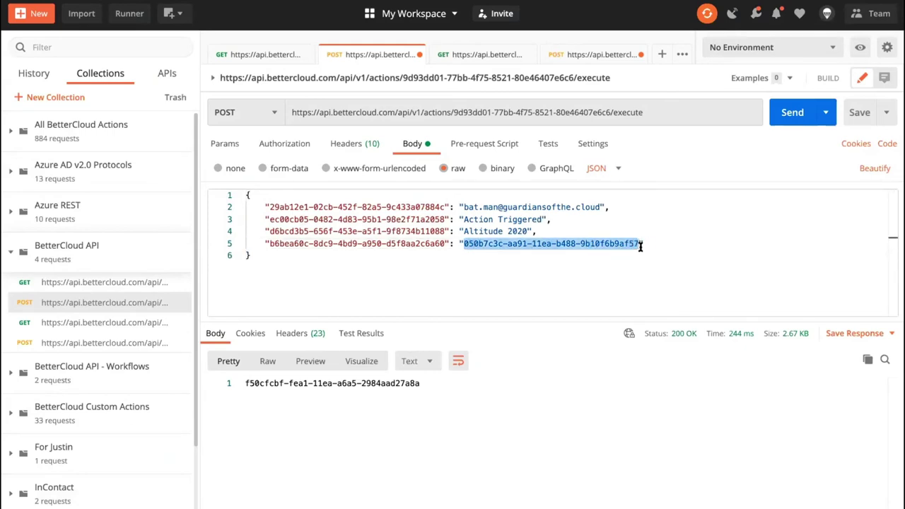
pyautogui.press('End')
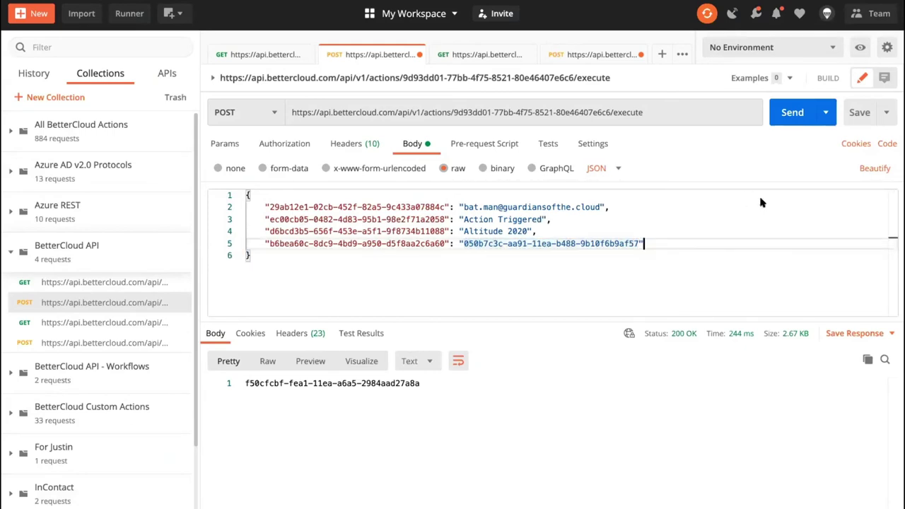
pyautogui.click(797, 115)
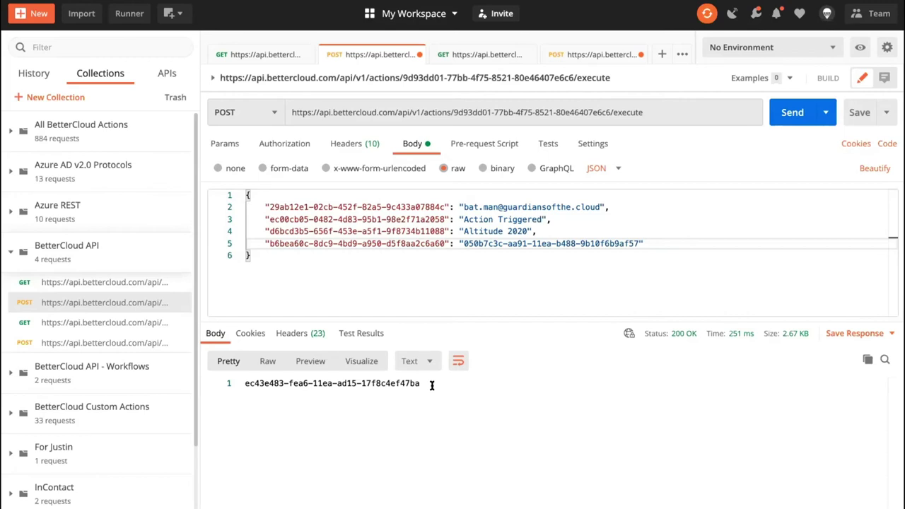
pyautogui.moveTo(424, 383); pyautogui.dragTo(245, 378)
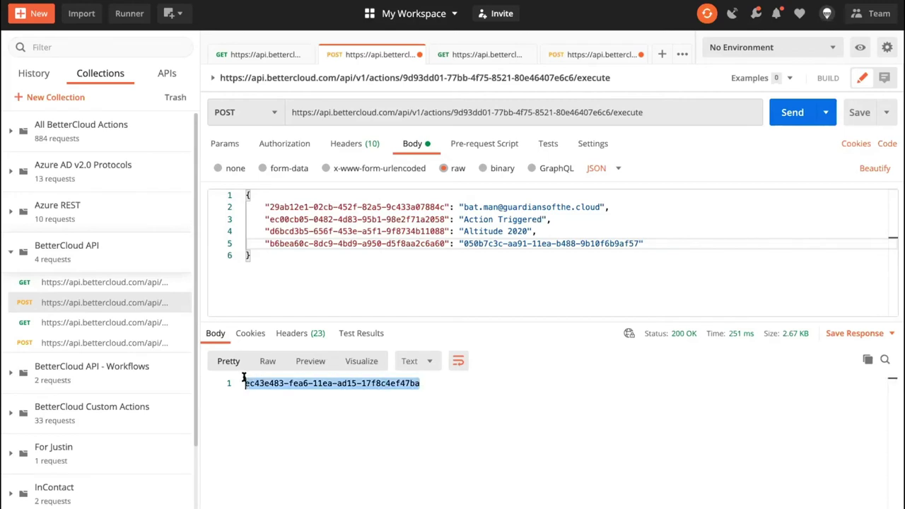
pyautogui.moveTo(195, 506)
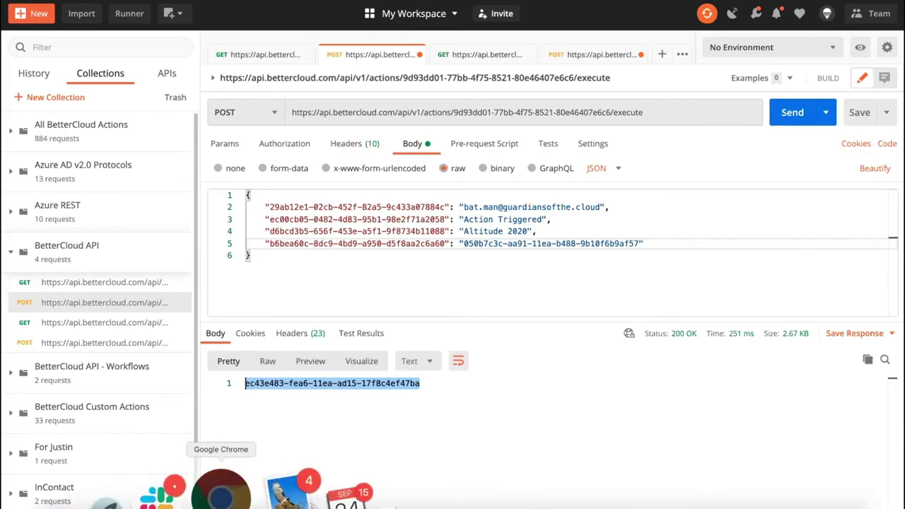
pyautogui.click(220, 491)
# - Refresh the BetterCloud audit logs so the new job appears on top
pyautogui.click(360, 5)
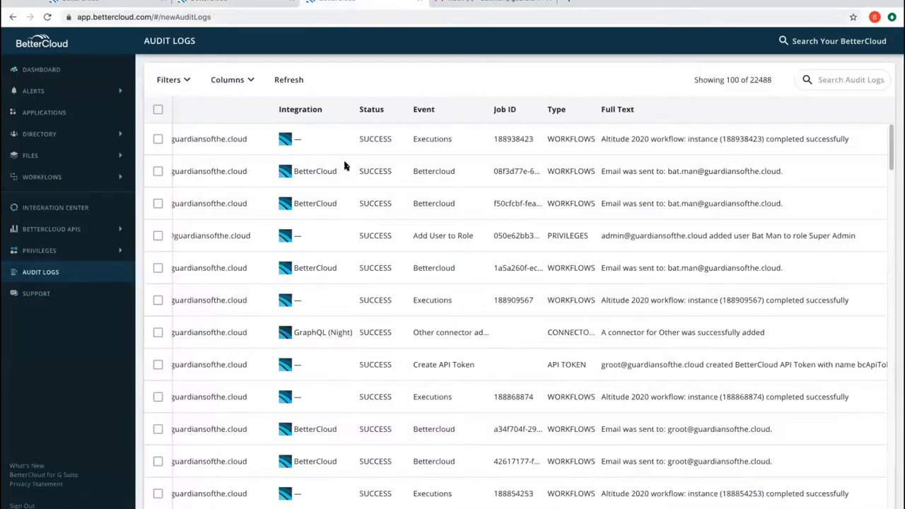
pyautogui.click(285, 79)
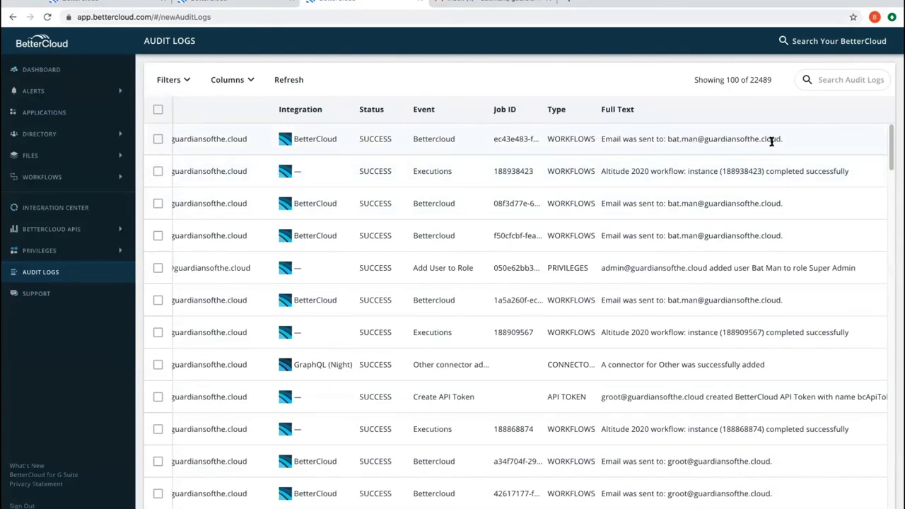
pyautogui.click(226, 82)
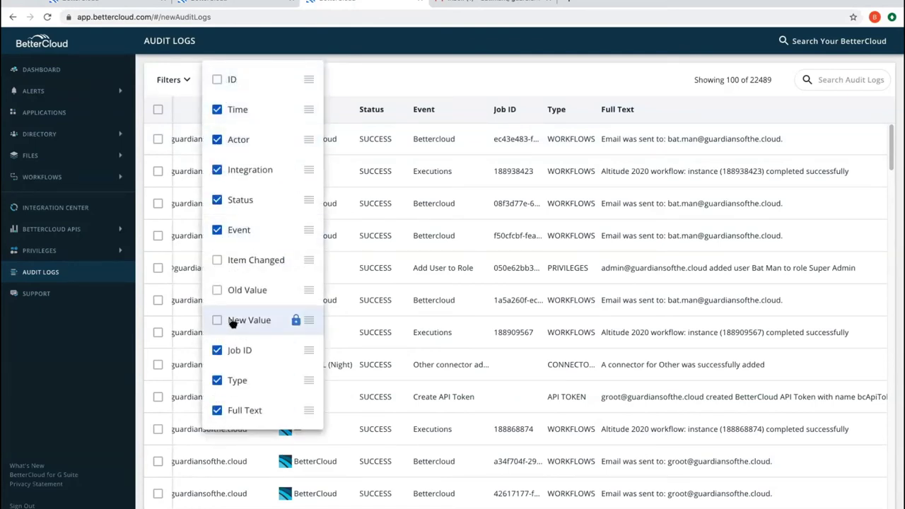
pyautogui.click(523, 141)
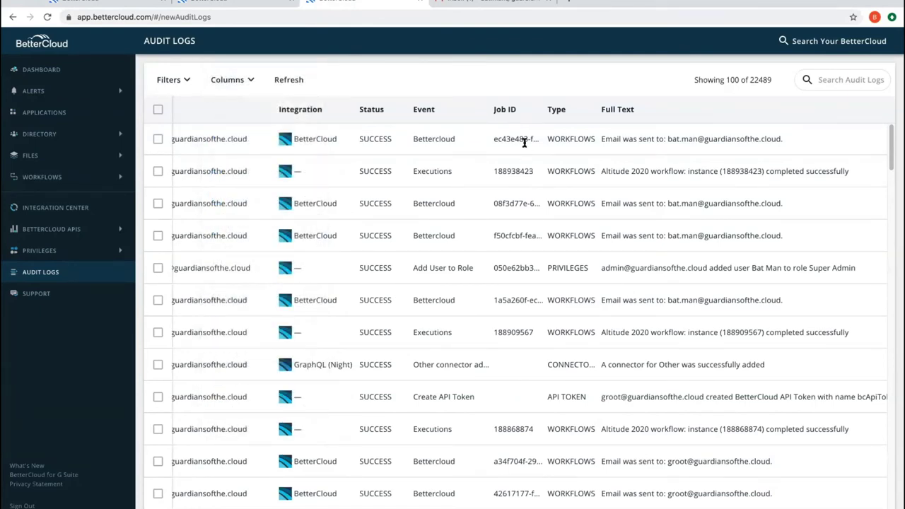
# - Widen the Job ID column and confirm the top ID matches Postman's ec43e483-fea6-11ea-ad15-17f8c4ef47ba
pyautogui.tripleClick(523, 141)
pyautogui.click(544, 159)
pyautogui.moveTo(619, 113); pyautogui.dragTo(698, 128)
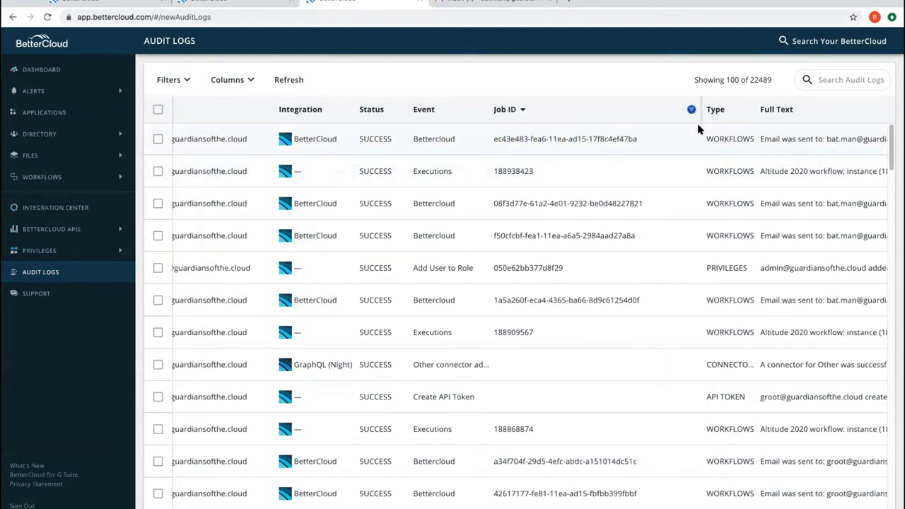
pyautogui.tripleClick(600, 140)
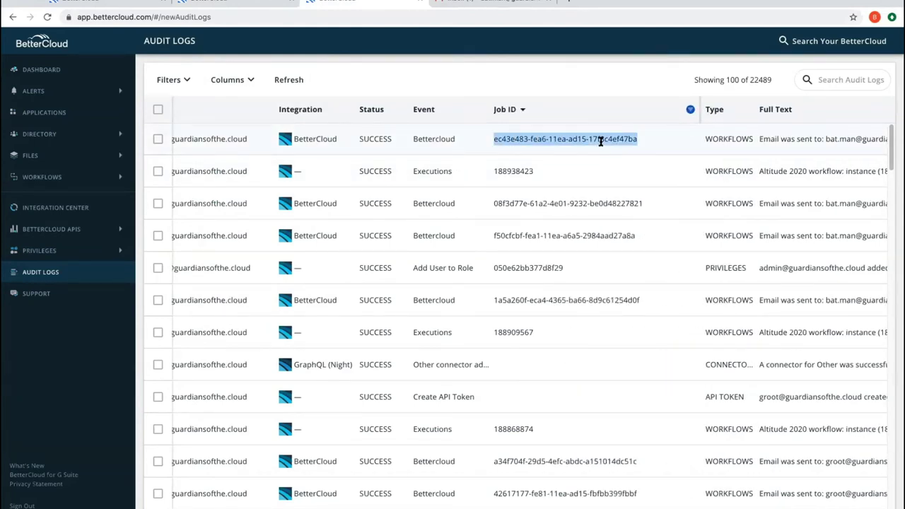
pyautogui.press('super+Tab')
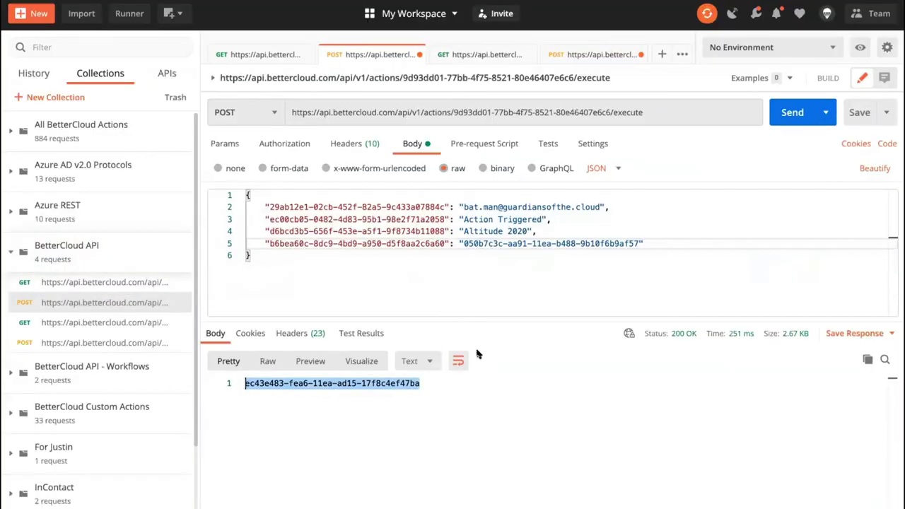
pyautogui.press('super+Tab')
pyautogui.click(581, 276)
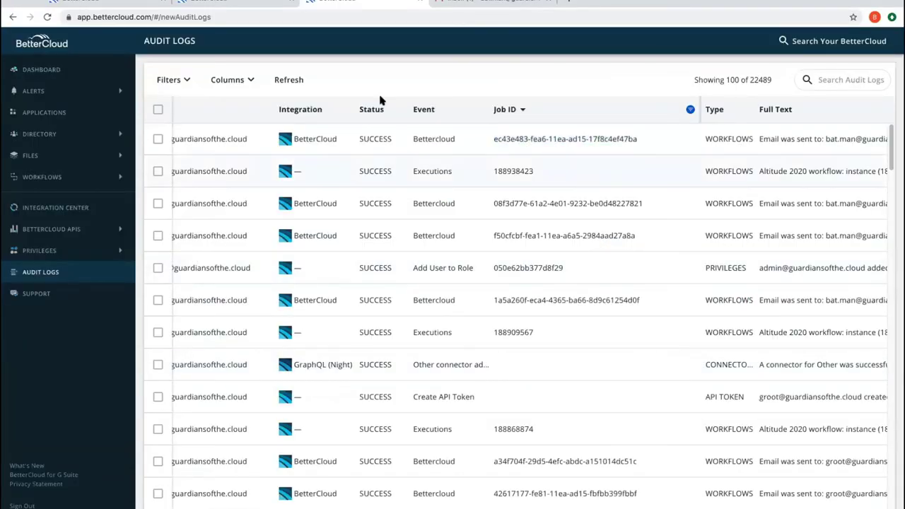
# - Open the BetterCloud 'Action Triggered' email reading Altitude 2020 in Gmail, then return to Postman
pyautogui.click(487, 2)
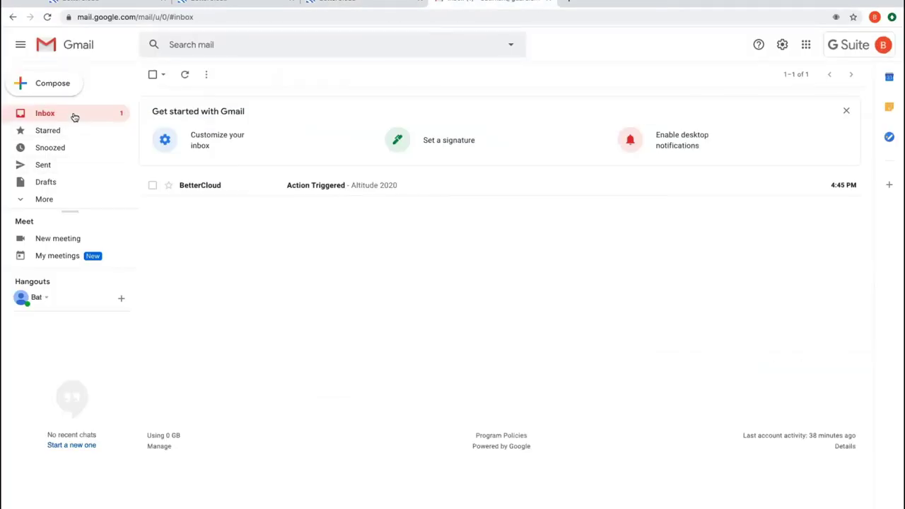
pyautogui.click(204, 184)
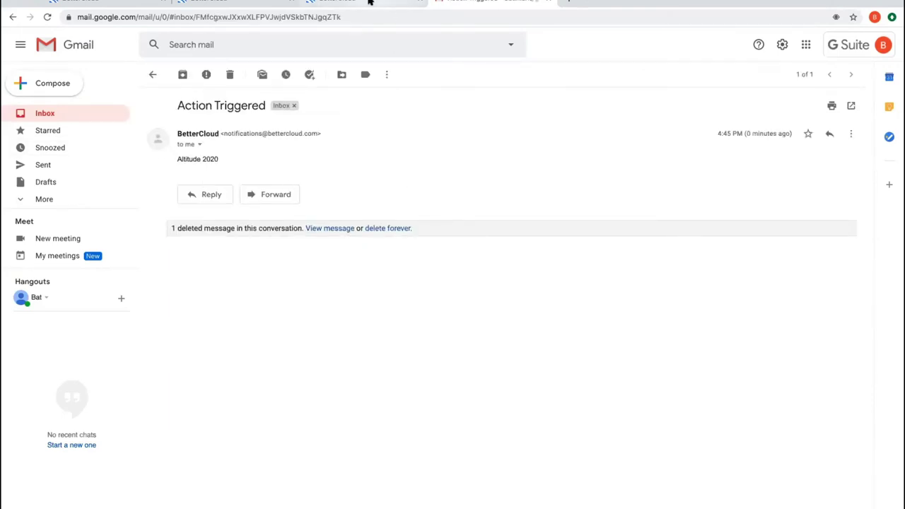
pyautogui.press('super+Tab')
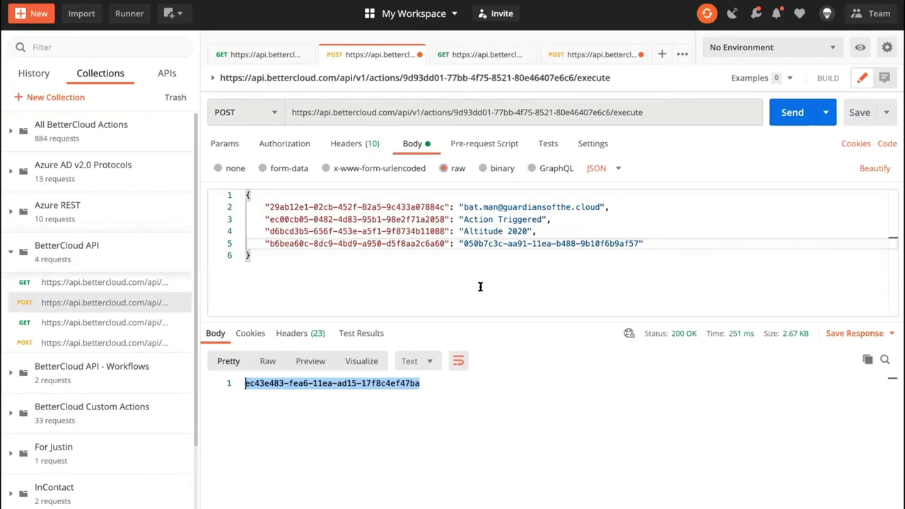
pyautogui.click(480, 286)
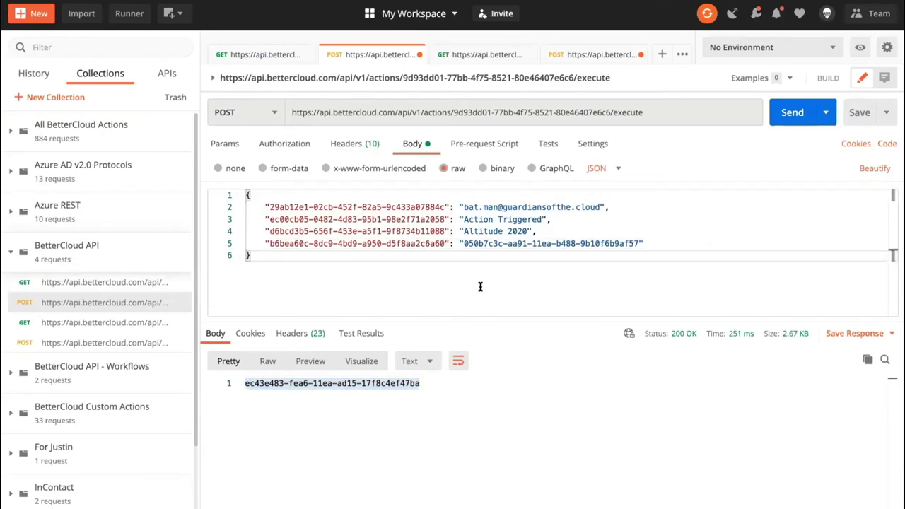
# - View the GET /workflows/{{workflowId}} response showing New User and its userId parameter
pyautogui.click(480, 56)
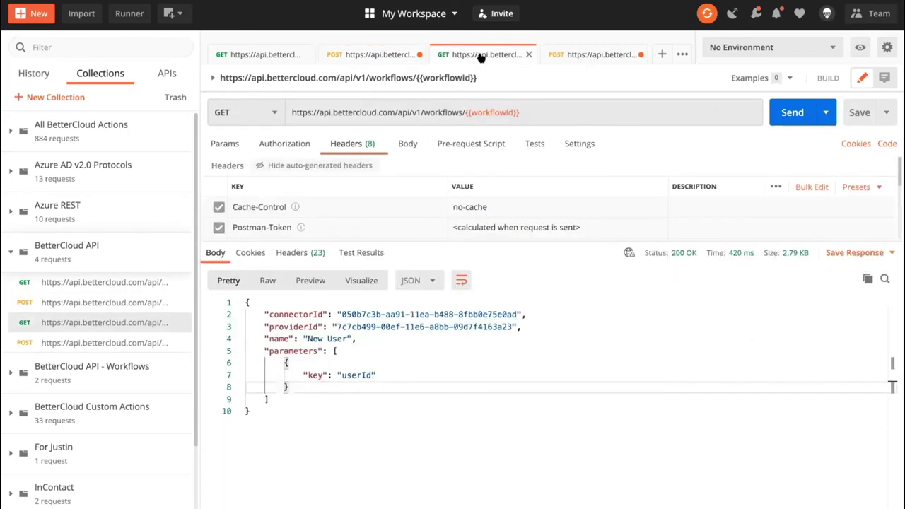
pyautogui.click(538, 323)
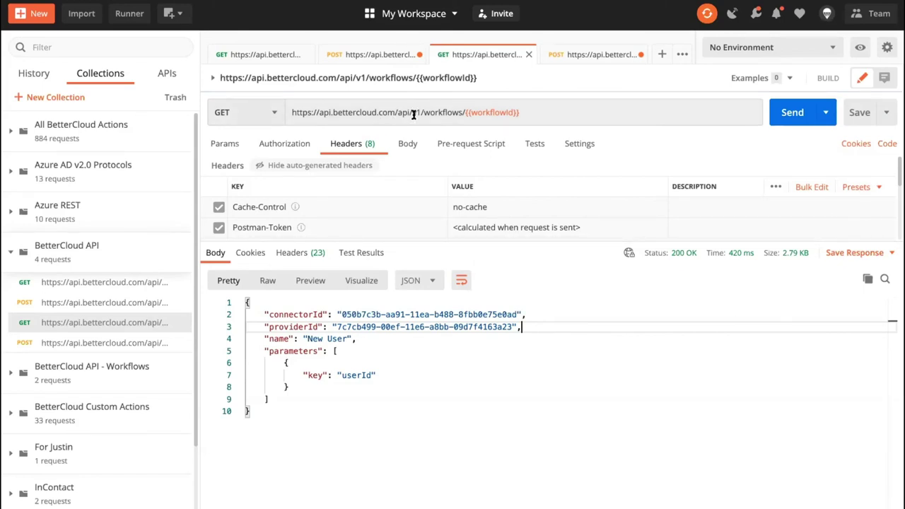
pyautogui.click(531, 113)
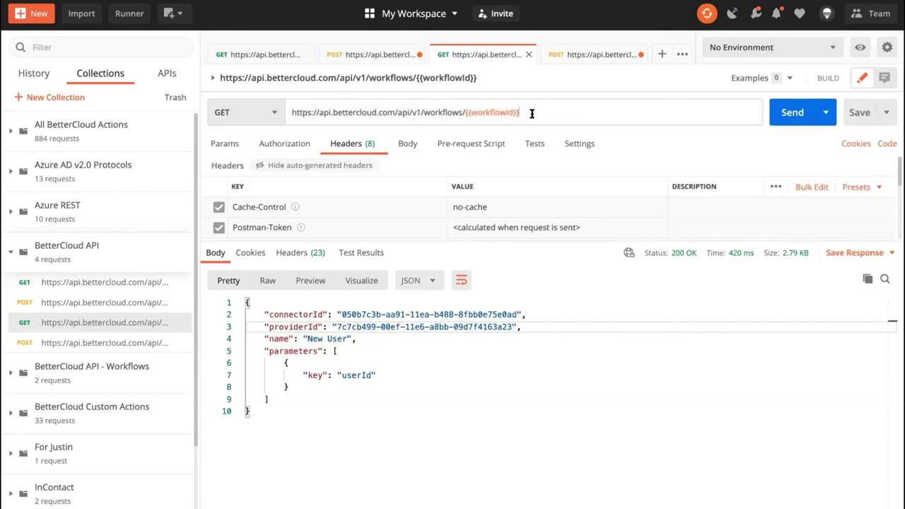
pyautogui.press('super+Tab')
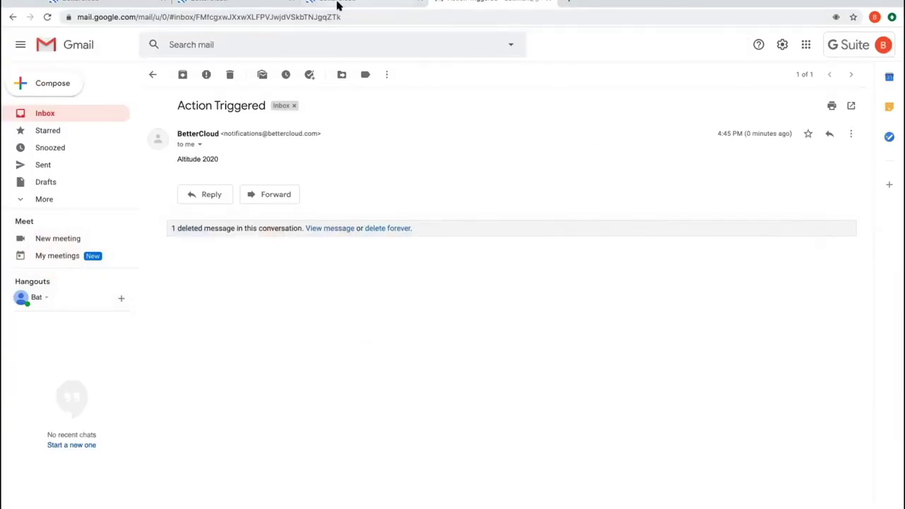
pyautogui.click(338, 4)
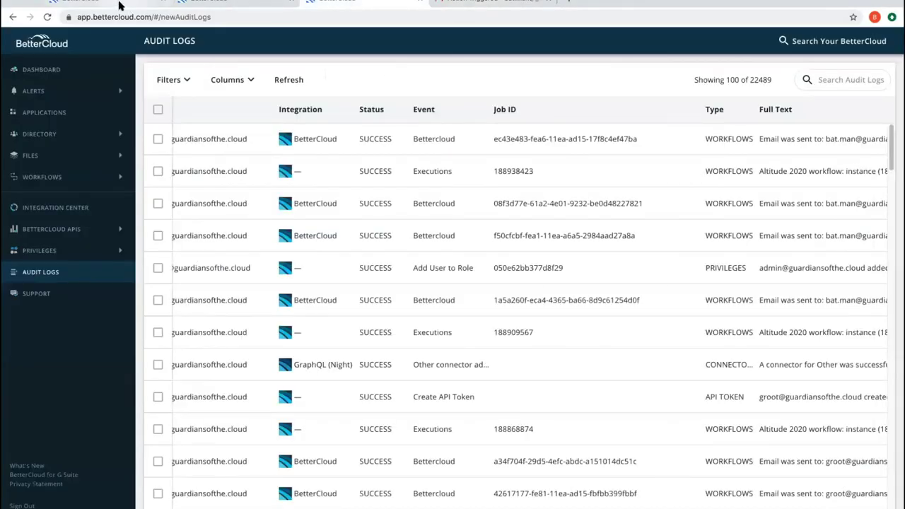
pyautogui.click(121, 4)
# - Select the workflow ID in the page address and the workflow name Altitude 2020
pyautogui.click(477, 351)
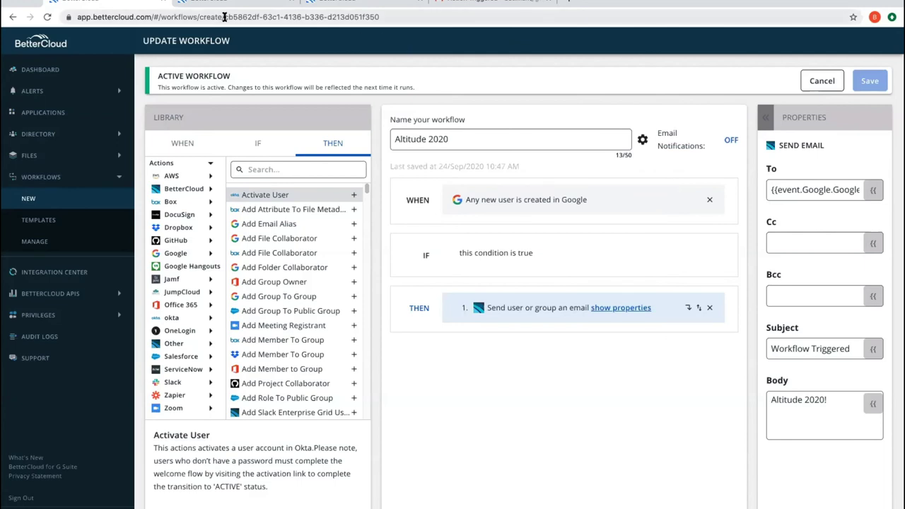
pyautogui.moveTo(221, 16); pyautogui.dragTo(380, 16)
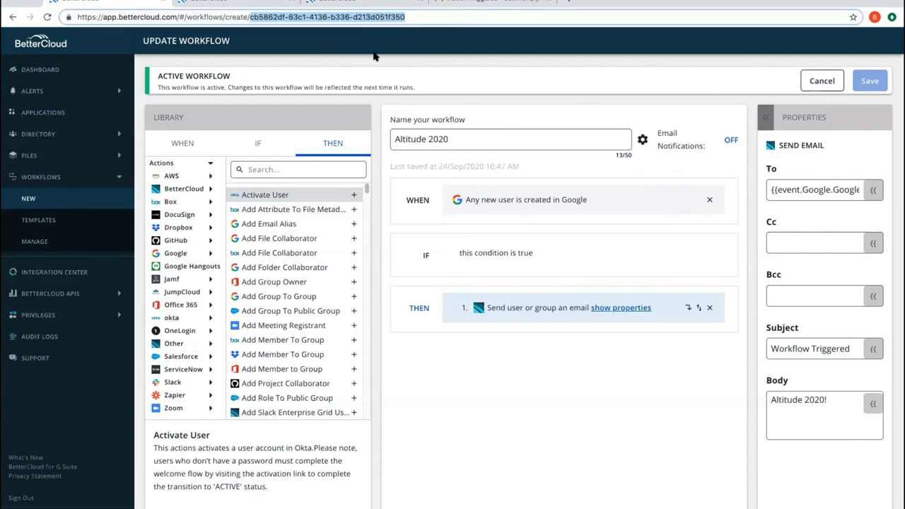
pyautogui.click(426, 139)
pyautogui.tripleClick(426, 139)
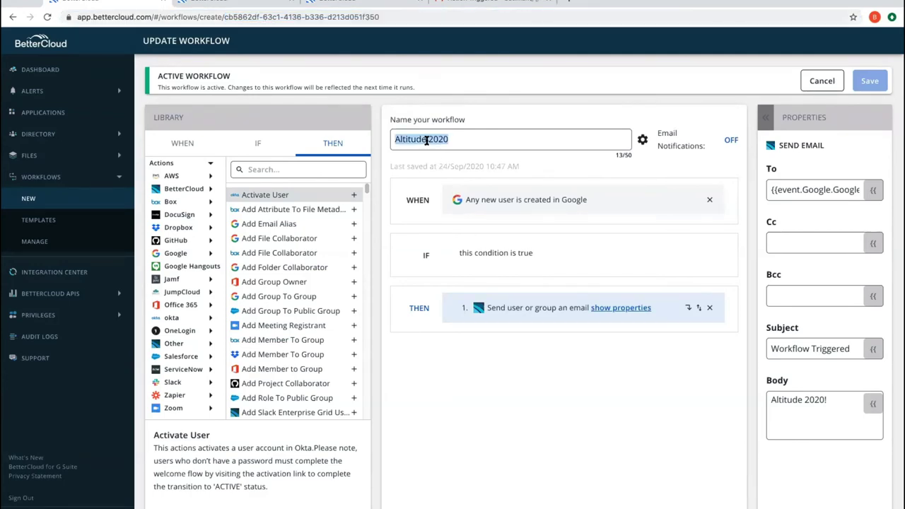
pyautogui.click(528, 142)
# - Inspect the new-Google-user trigger and the email action's PrimaryEmail recipient, 'Workflow Triggered' subject and 'Altitude 2020!' body
pyautogui.click(564, 205)
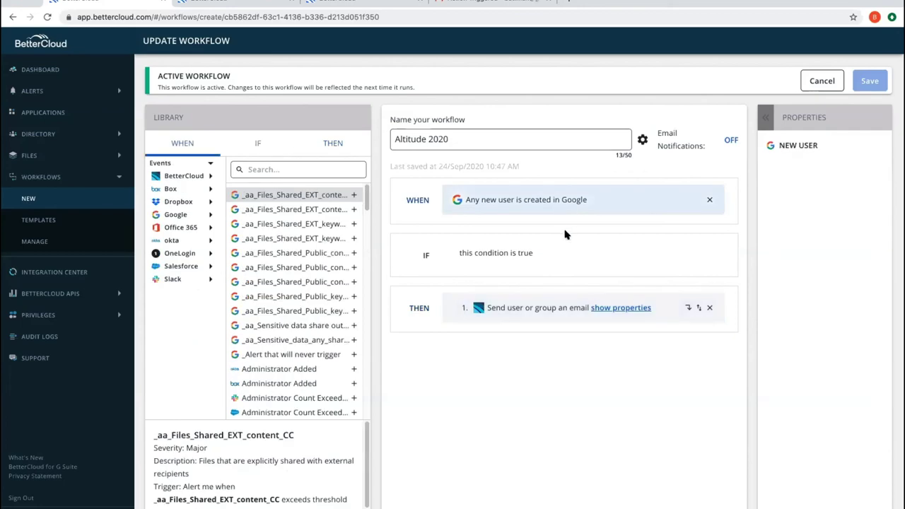
pyautogui.click(575, 306)
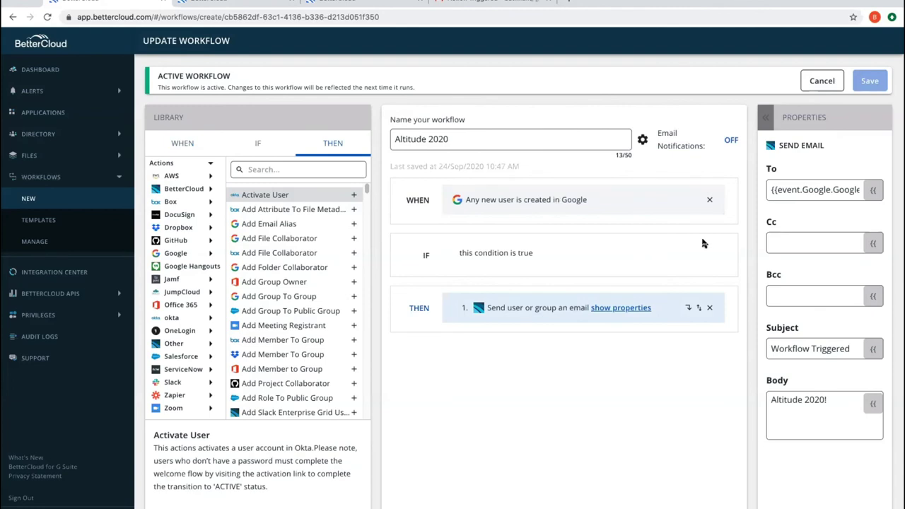
pyautogui.tripleClick(783, 191)
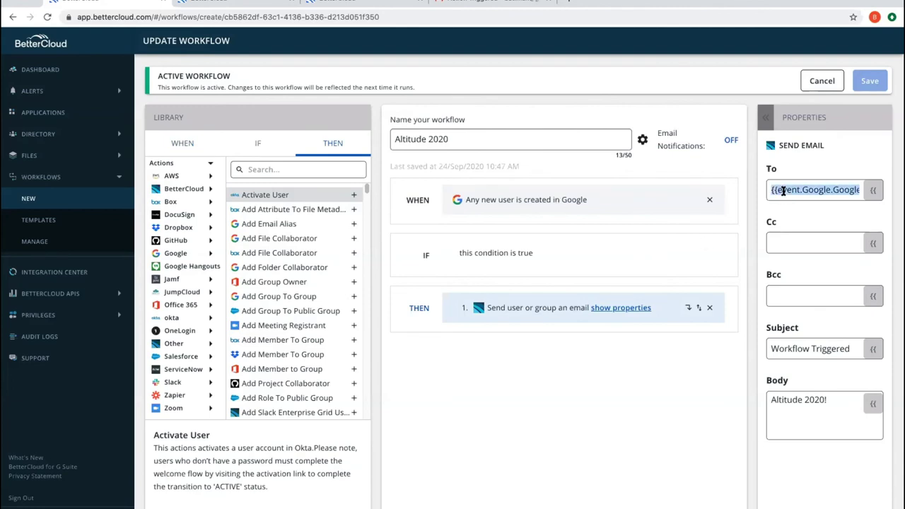
pyautogui.press('Right')
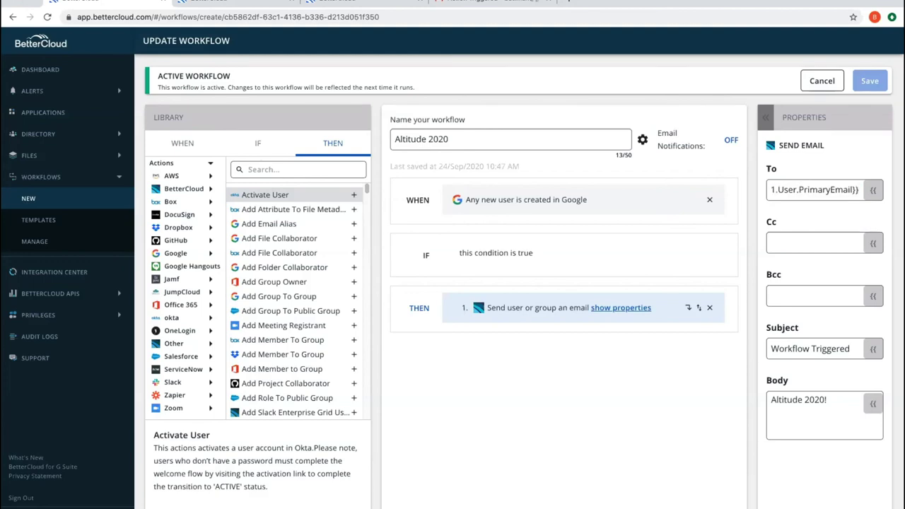
pyautogui.doubleClick(818, 190)
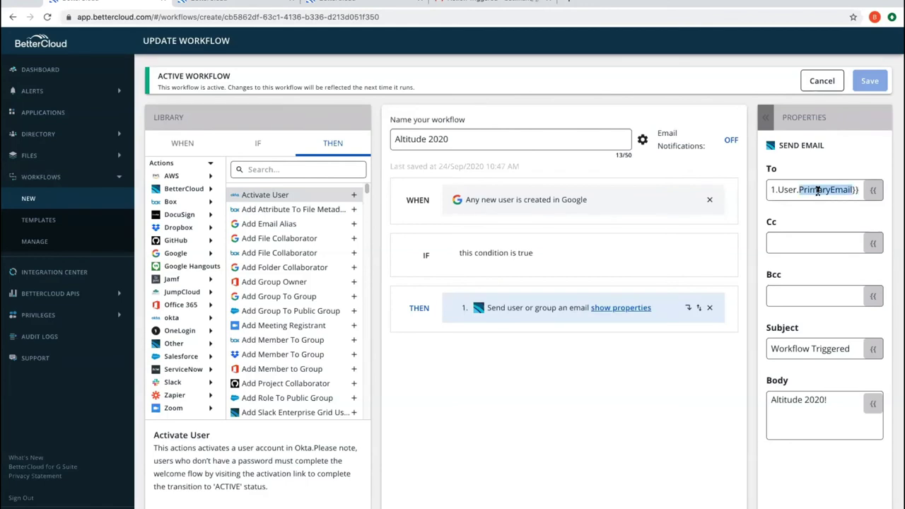
pyautogui.doubleClick(814, 348)
pyautogui.click(815, 400)
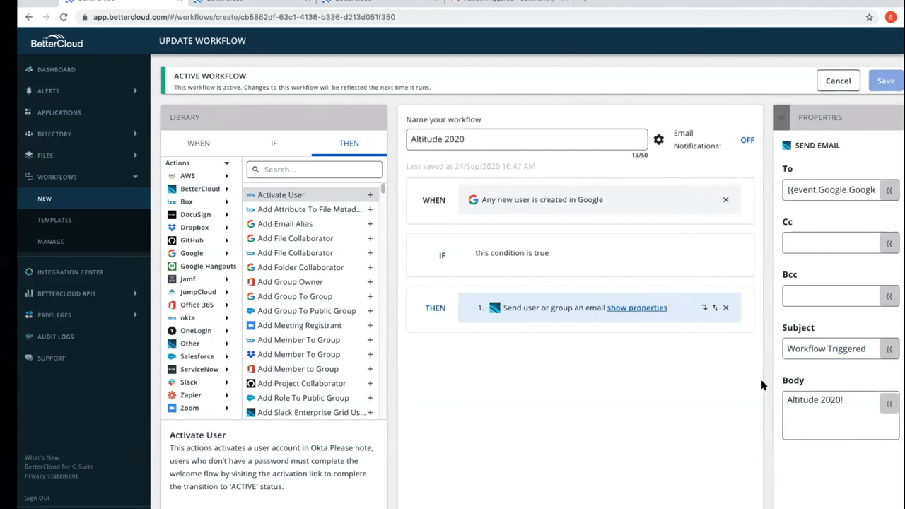
pyautogui.press('super+Tab')
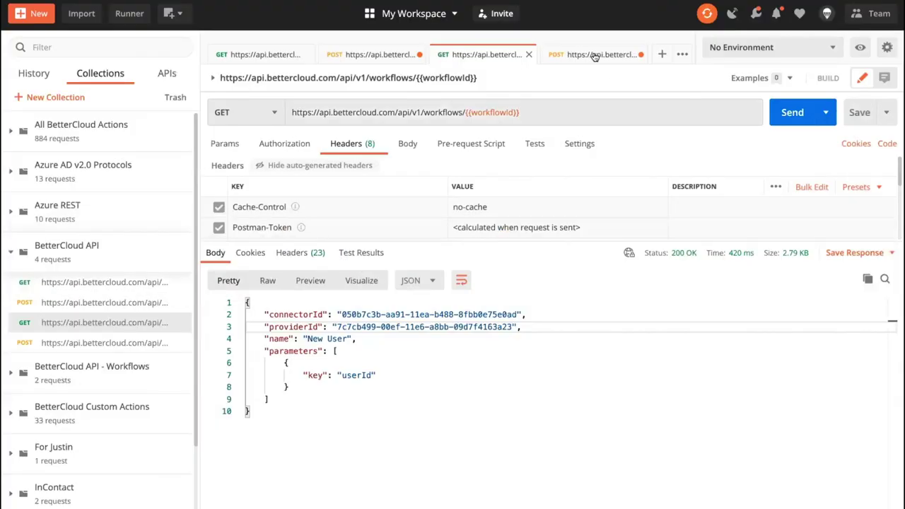
# - Send POST /workflows/{{workflowId}}/execute, getting job ID 417e6f25-fea7-11ea-a6a5-e70959e0a7dc
pyautogui.click(593, 55)
pyautogui.click(520, 239)
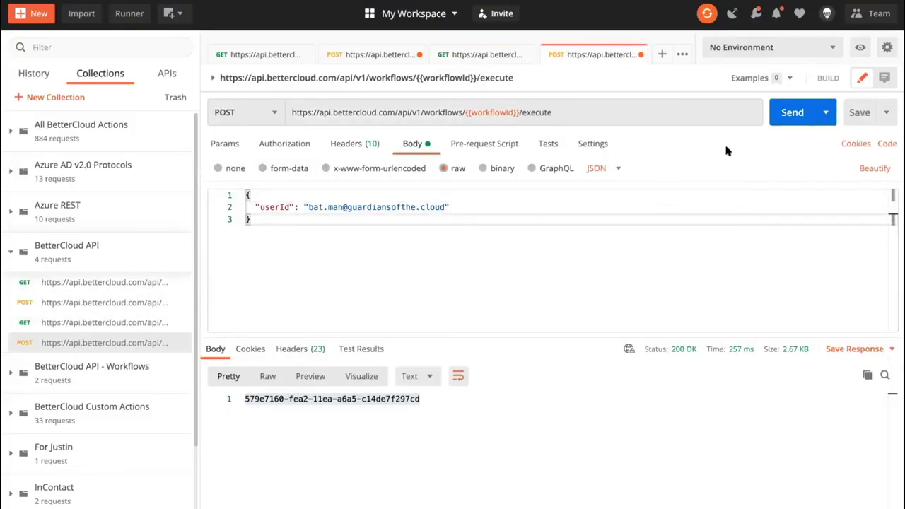
pyautogui.click(782, 124)
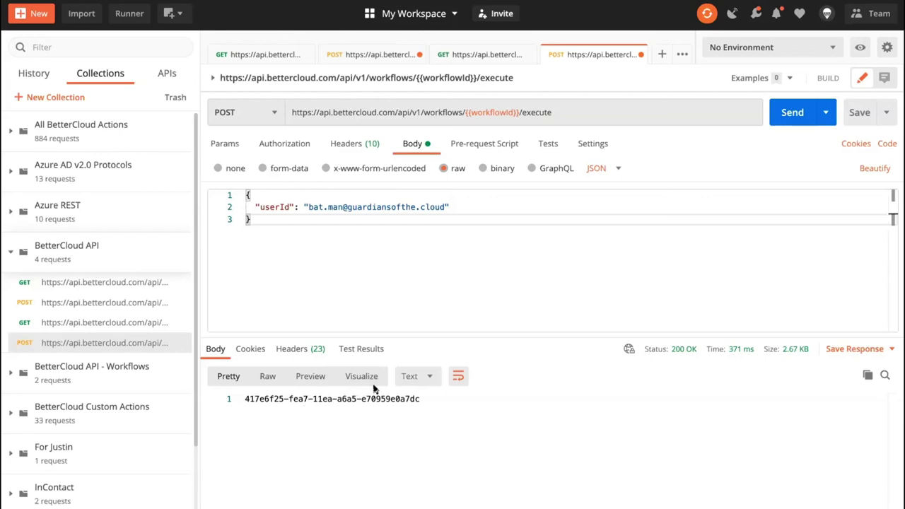
pyautogui.press('super+Tab')
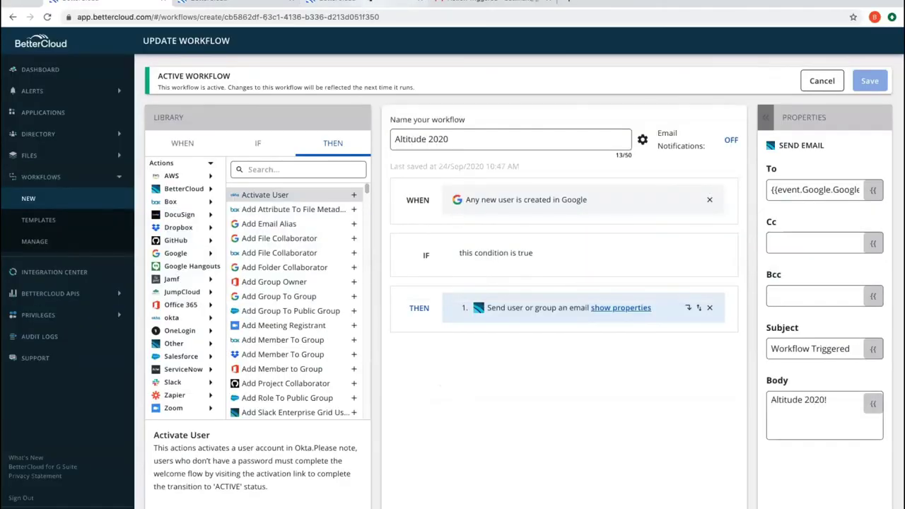
pyautogui.click(367, 3)
# - Refresh the audit logs to see the completed Altitude 2020 run, then open the Workflow Triggered email
pyautogui.click(288, 79)
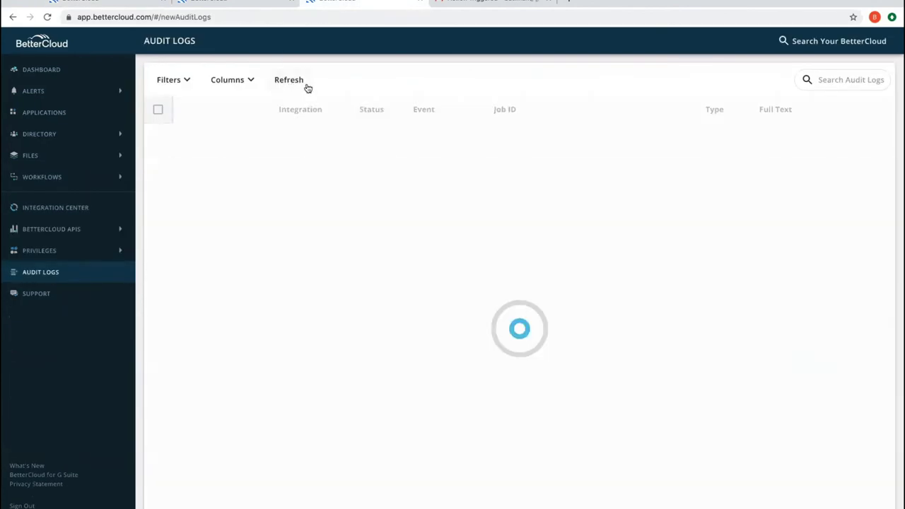
pyautogui.hscroll(7, 639, 203)
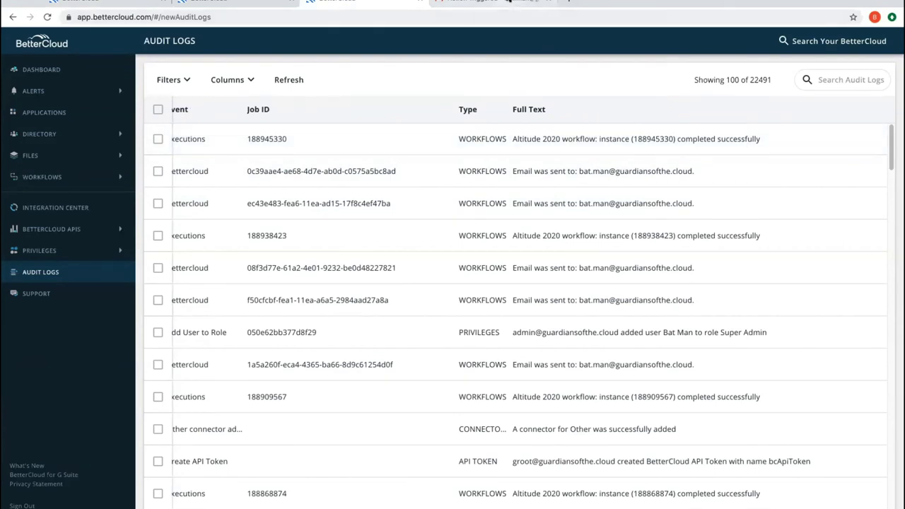
pyautogui.click(507, 1)
pyautogui.click(85, 116)
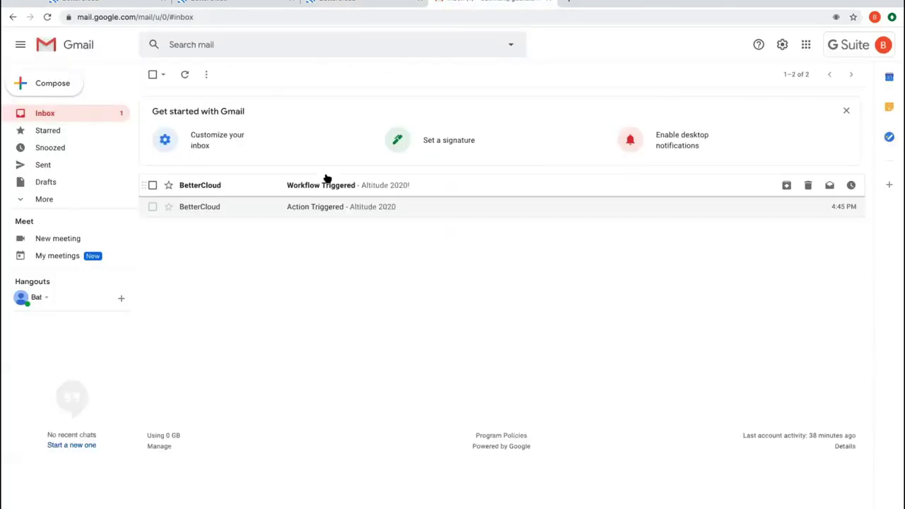
pyautogui.click(326, 181)
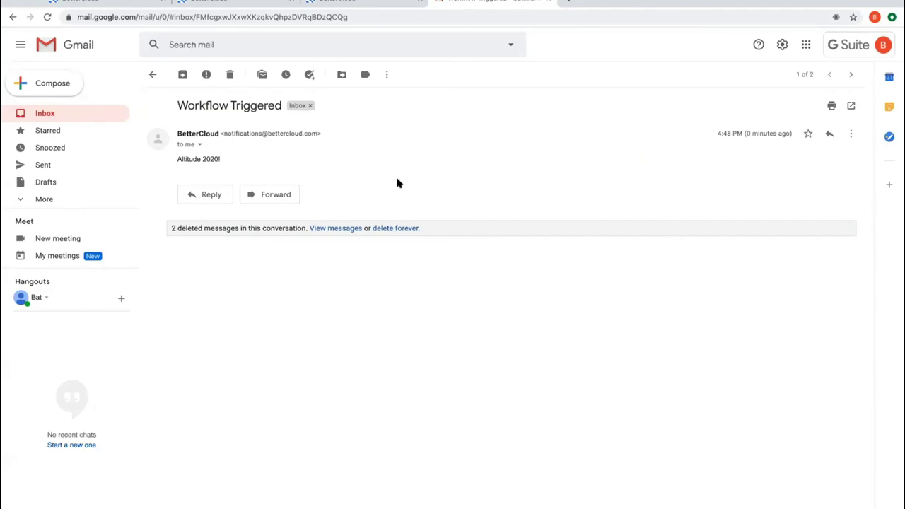